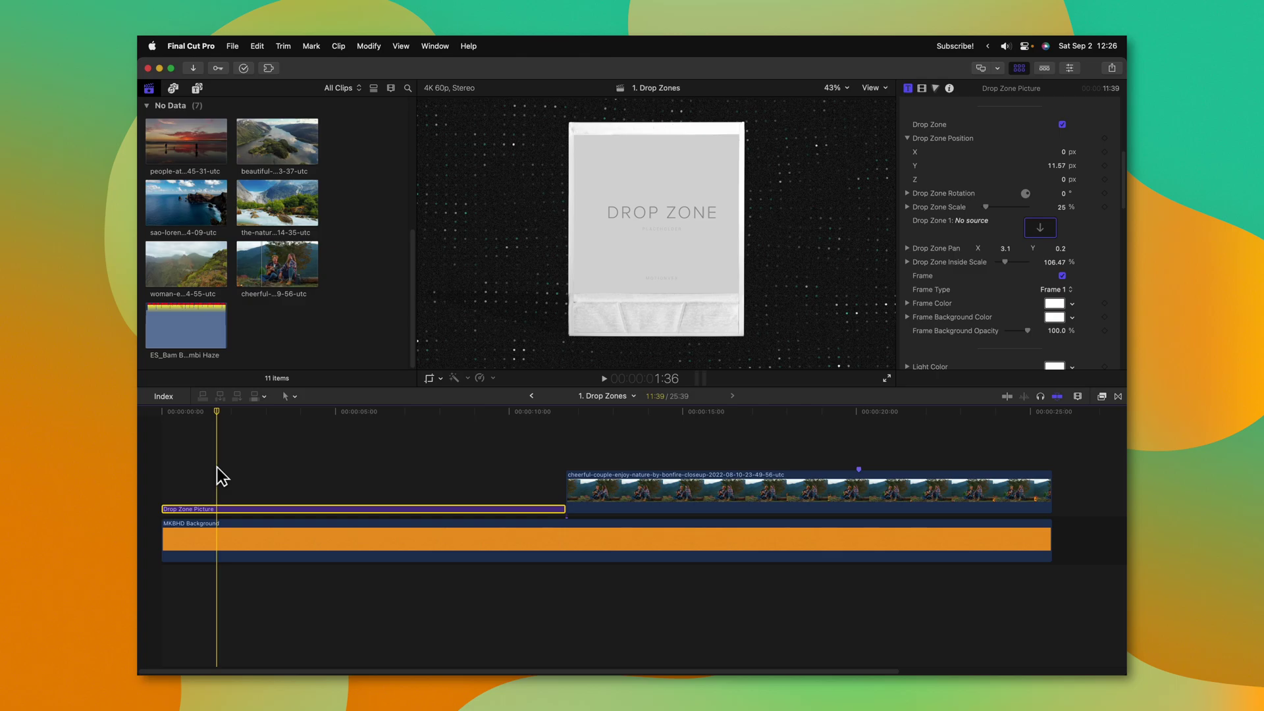
Step: Stop playback and park the playhead on the drop zone title
{"action": "key", "text": "space"}
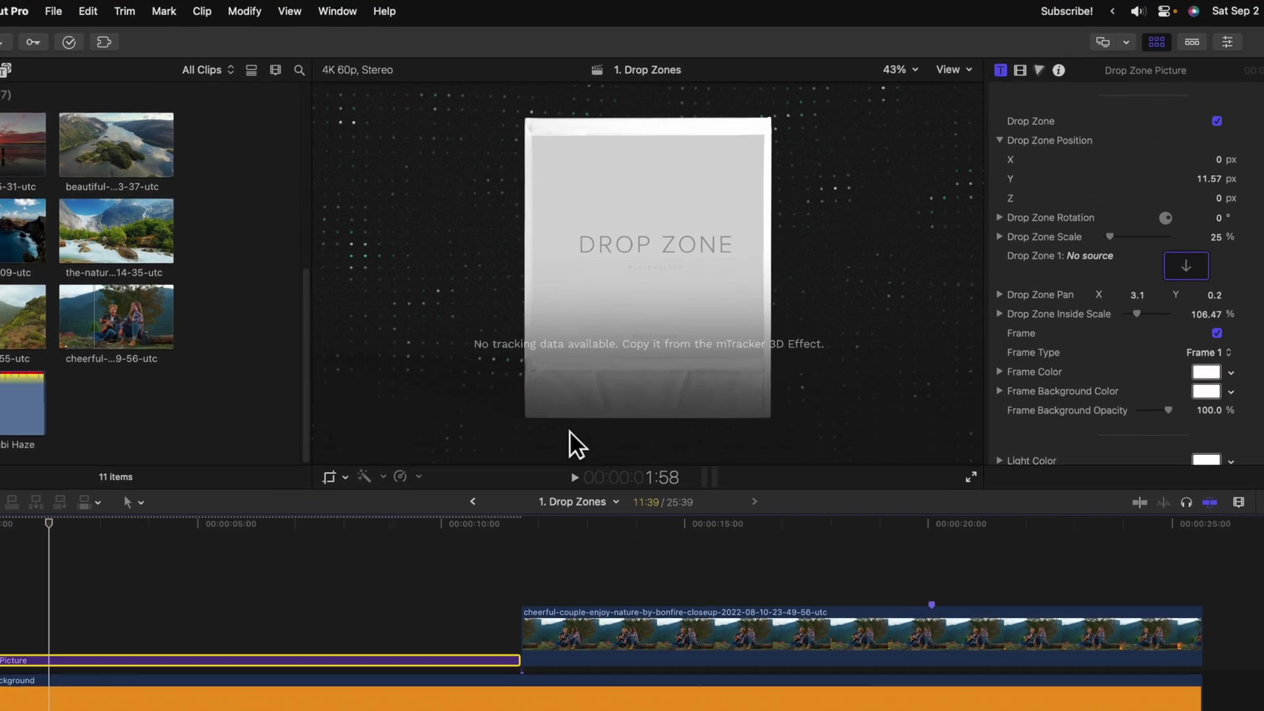
{"action": "left_click", "coordinate": [620, 405]}
{"action": "left_click_drag", "start_coordinate": [583, 580], "coordinate": [0, 619]}
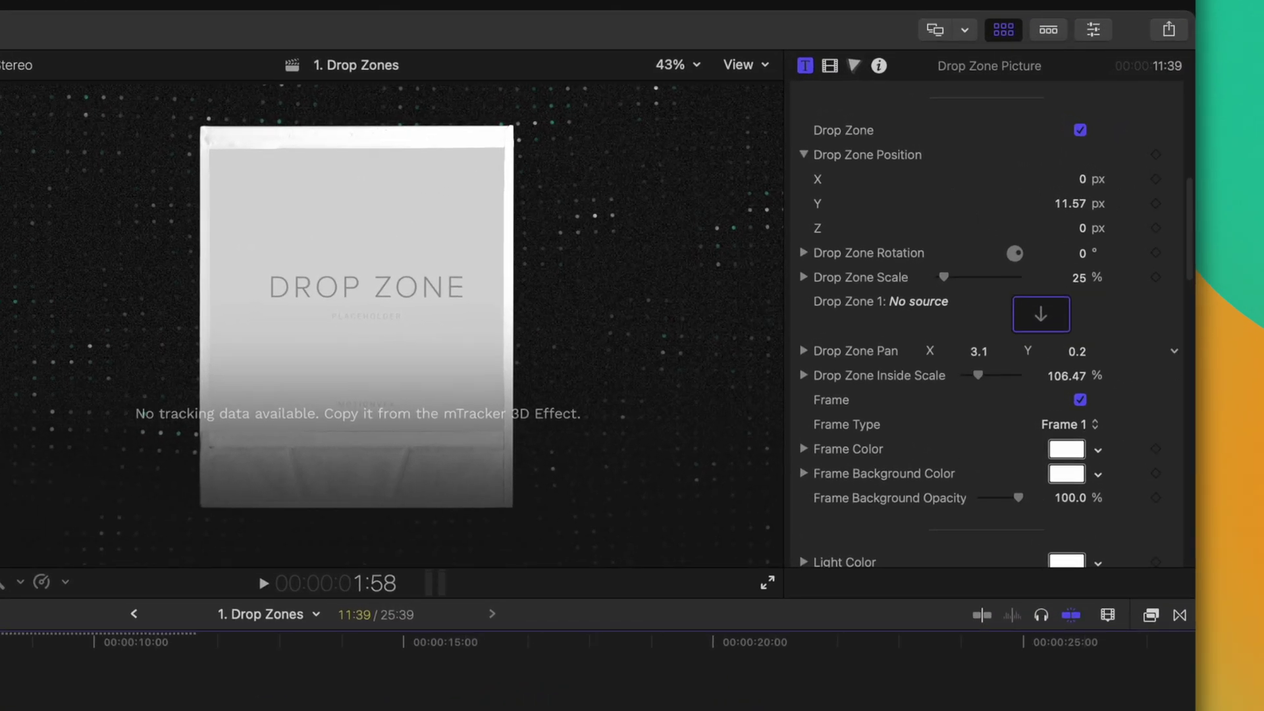
{"action": "scroll", "coordinate": [993, 248], "scroll_direction": "up", "scroll_amount": 3}
{"action": "scroll", "coordinate": [958, 345], "scroll_direction": "down", "scroll_amount": 2}
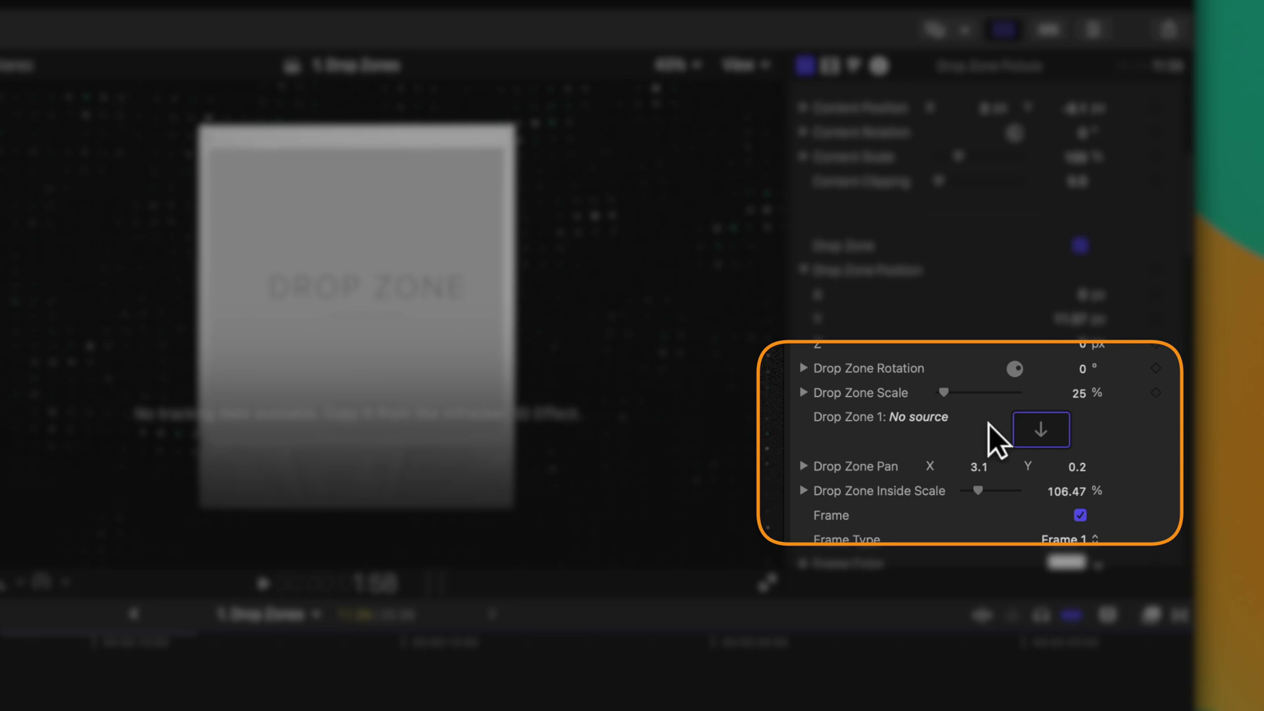
Step: Apply the cheerful couple clip to Drop Zone 1, with Pan X -9.1 and Inside Scale 116%
{"action": "left_click", "coordinate": [1040, 429]}
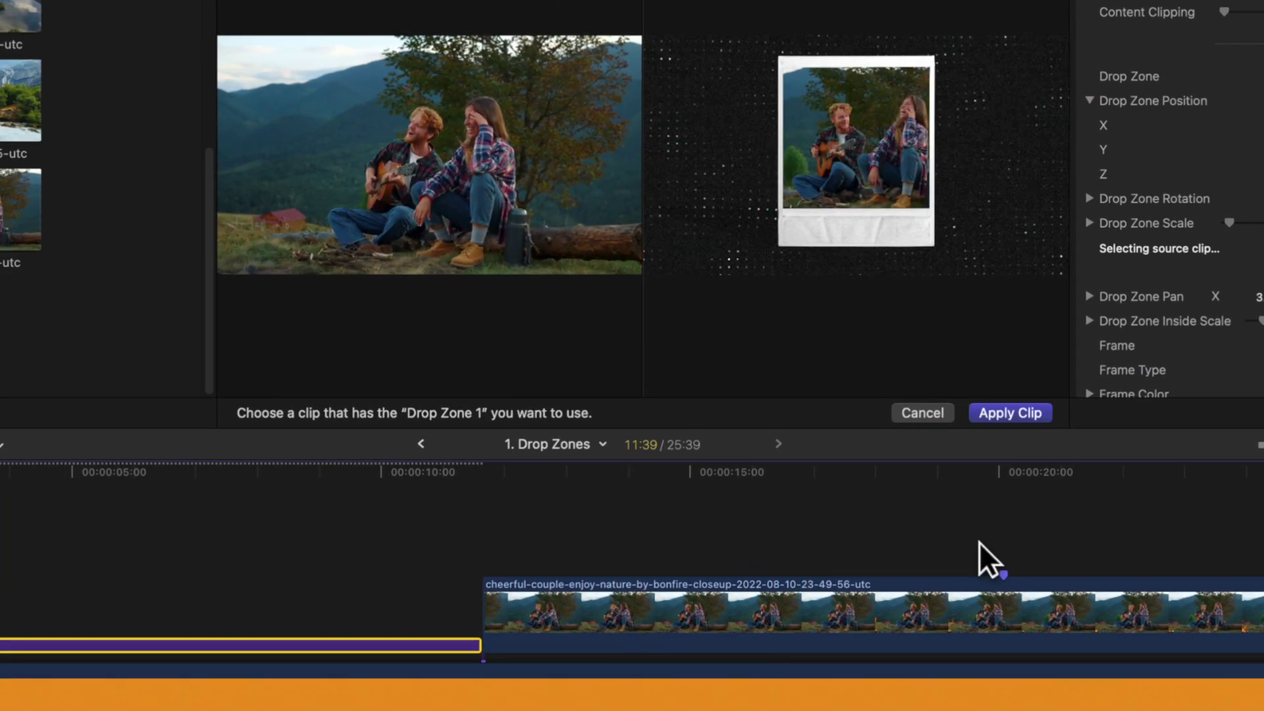
{"action": "left_click", "coordinate": [1020, 415]}
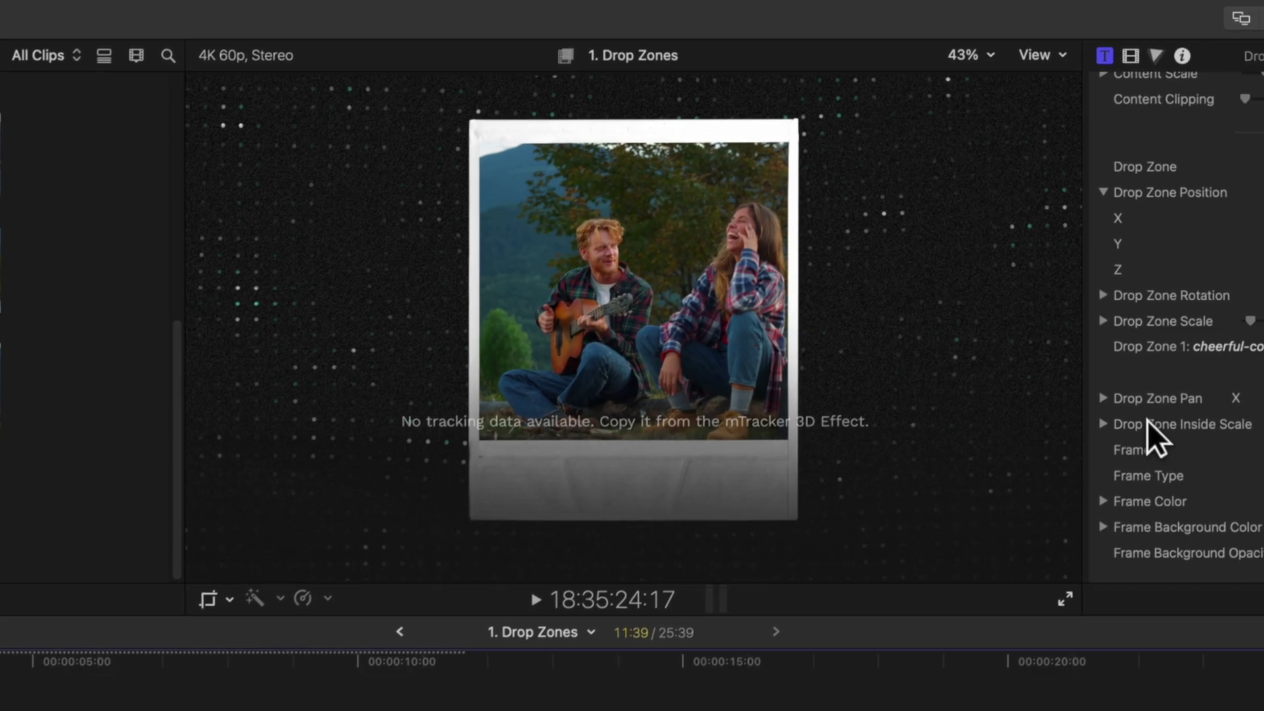
{"action": "left_click_drag", "start_coordinate": [1113, 417], "coordinate": [1082, 419]}
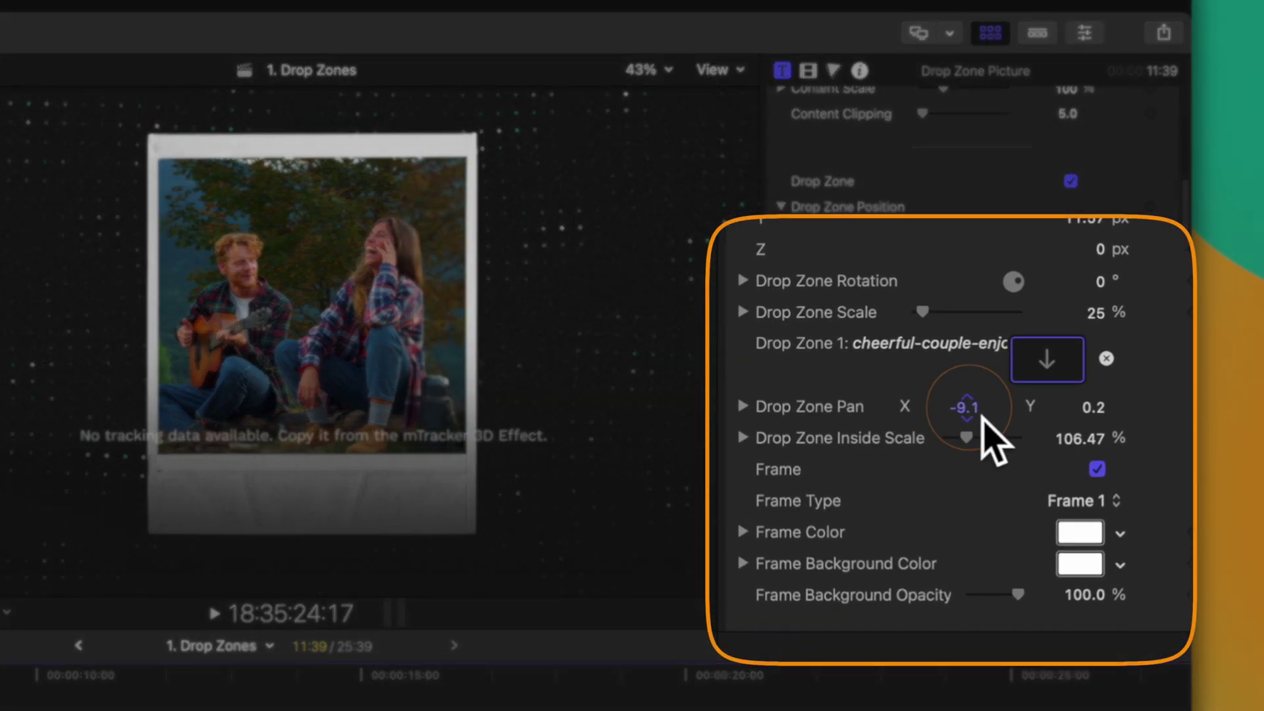
{"action": "left_click_drag", "start_coordinate": [977, 435], "coordinate": [900, 431]}
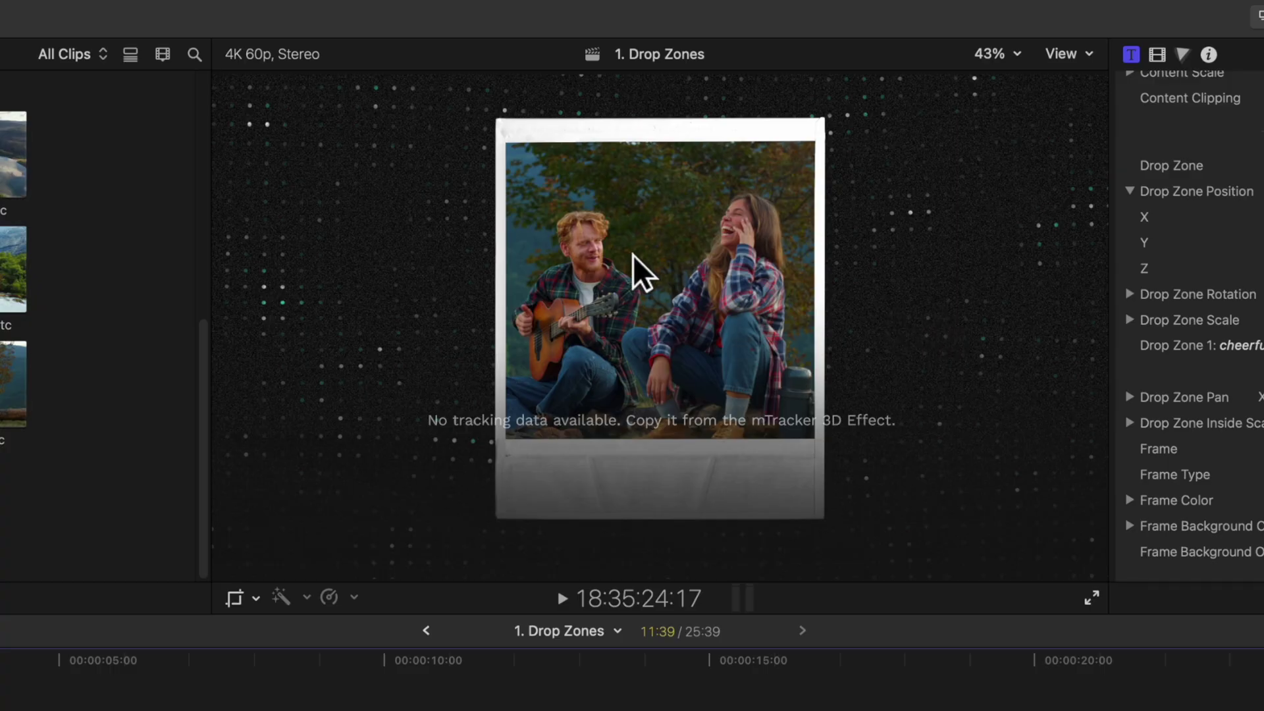
Step: Enlarge the drop zone picture to about 185% and shift it left to centre the woman
{"action": "left_click", "coordinate": [646, 278]}
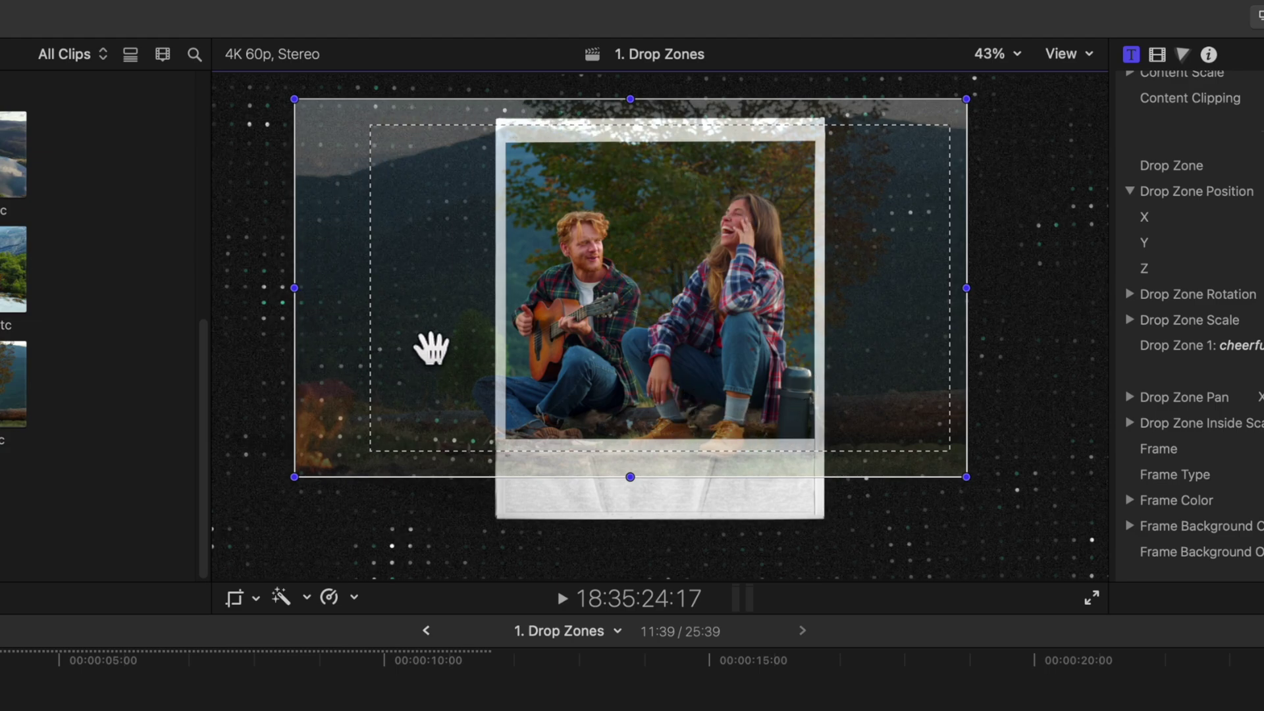
{"action": "mouse_move", "coordinate": [431, 348]}
{"action": "left_mouse_down"}
{"action": "mouse_move", "coordinate": [592, 353]}
{"action": "mouse_move", "coordinate": [465, 330]}
{"action": "mouse_move", "coordinate": [375, 342]}
{"action": "mouse_move", "coordinate": [444, 345]}
{"action": "mouse_move", "coordinate": [407, 345]}
{"action": "left_mouse_up"}
{"action": "left_click_drag", "start_coordinate": [970, 472], "coordinate": [1106, 586]}
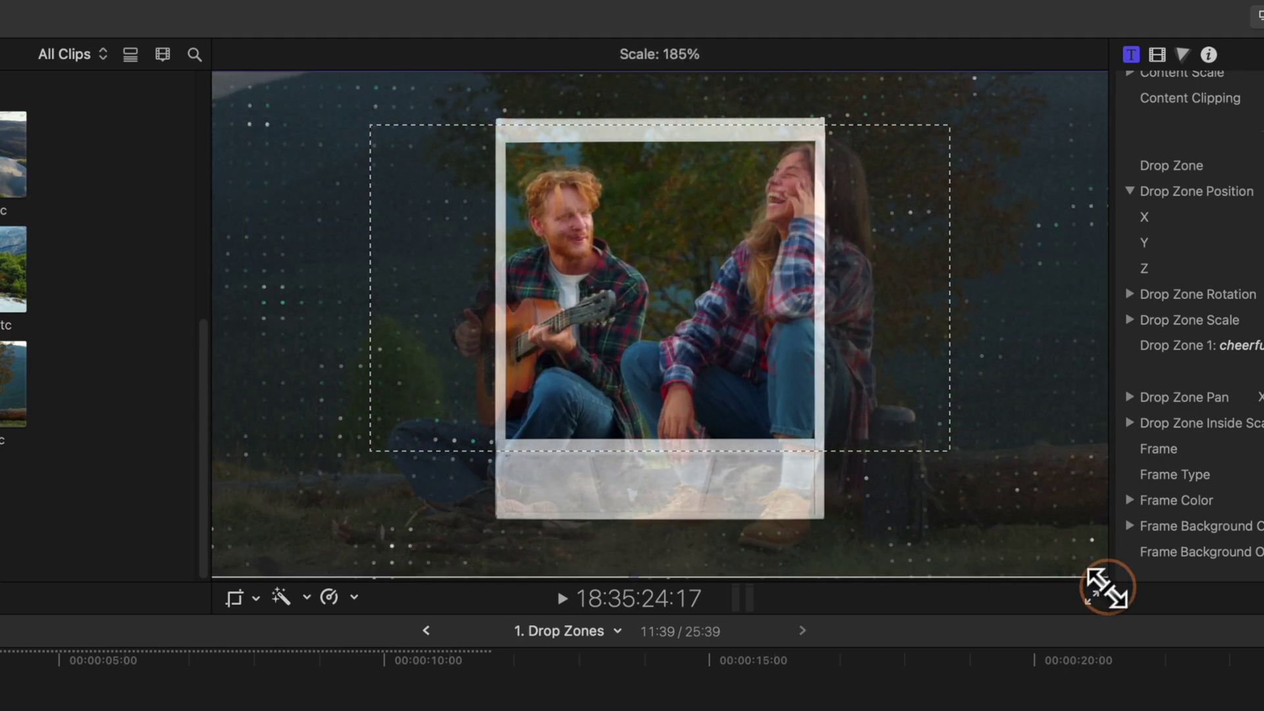
{"action": "left_click_drag", "start_coordinate": [859, 492], "coordinate": [855, 493]}
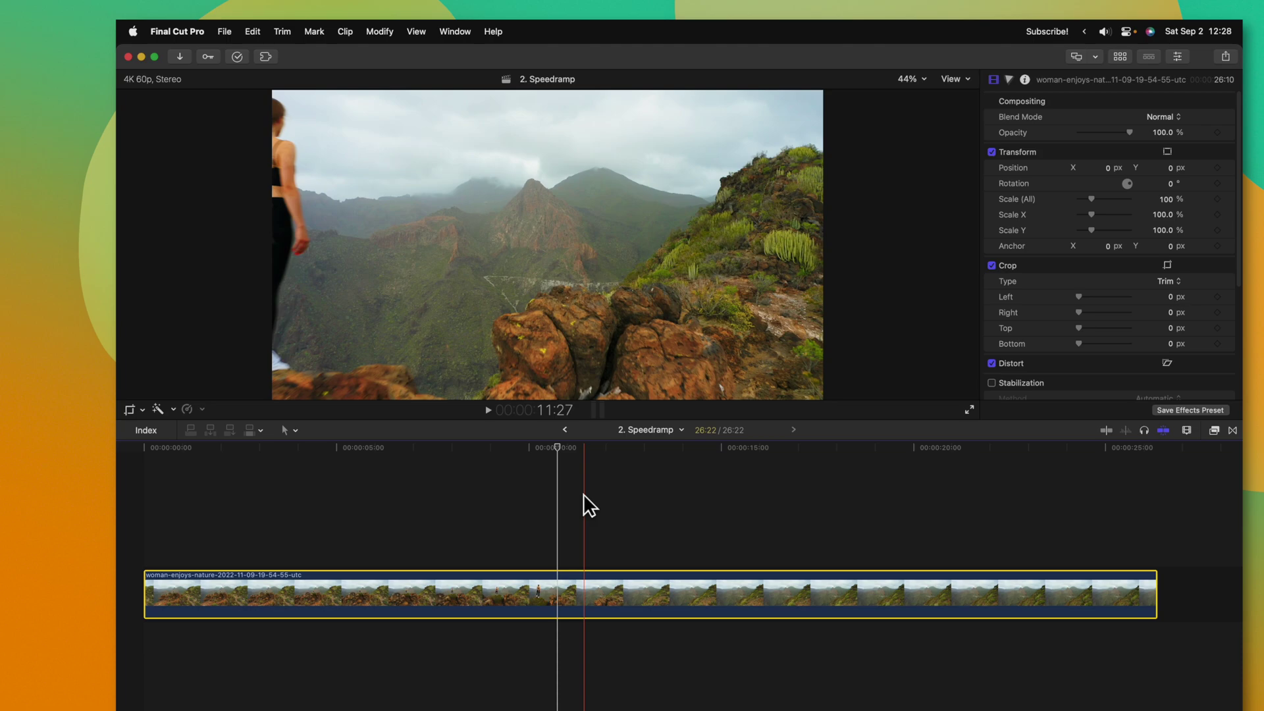
Step: Blade the ridge clip's speed at 11:17, set the opening section to Fast 8x, and play it
{"action": "left_click", "coordinate": [577, 494]}
{"action": "key", "text": "shift+b"}
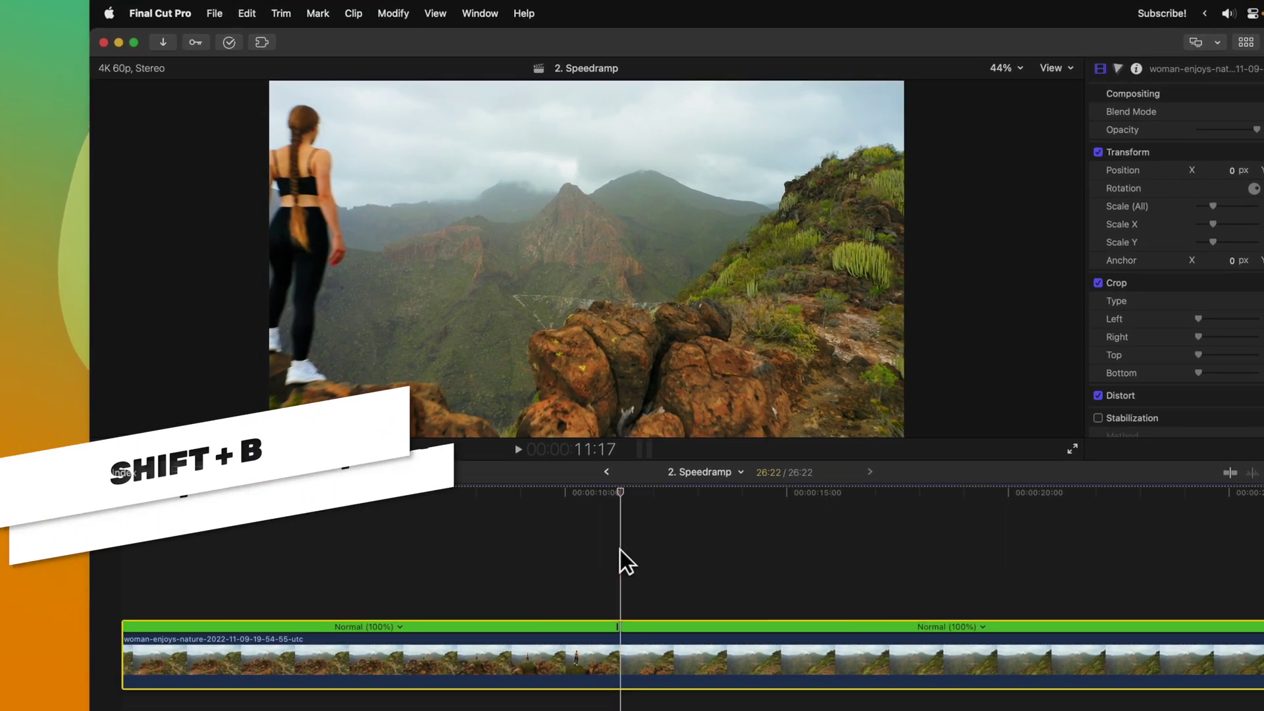
{"action": "left_click", "coordinate": [579, 592]}
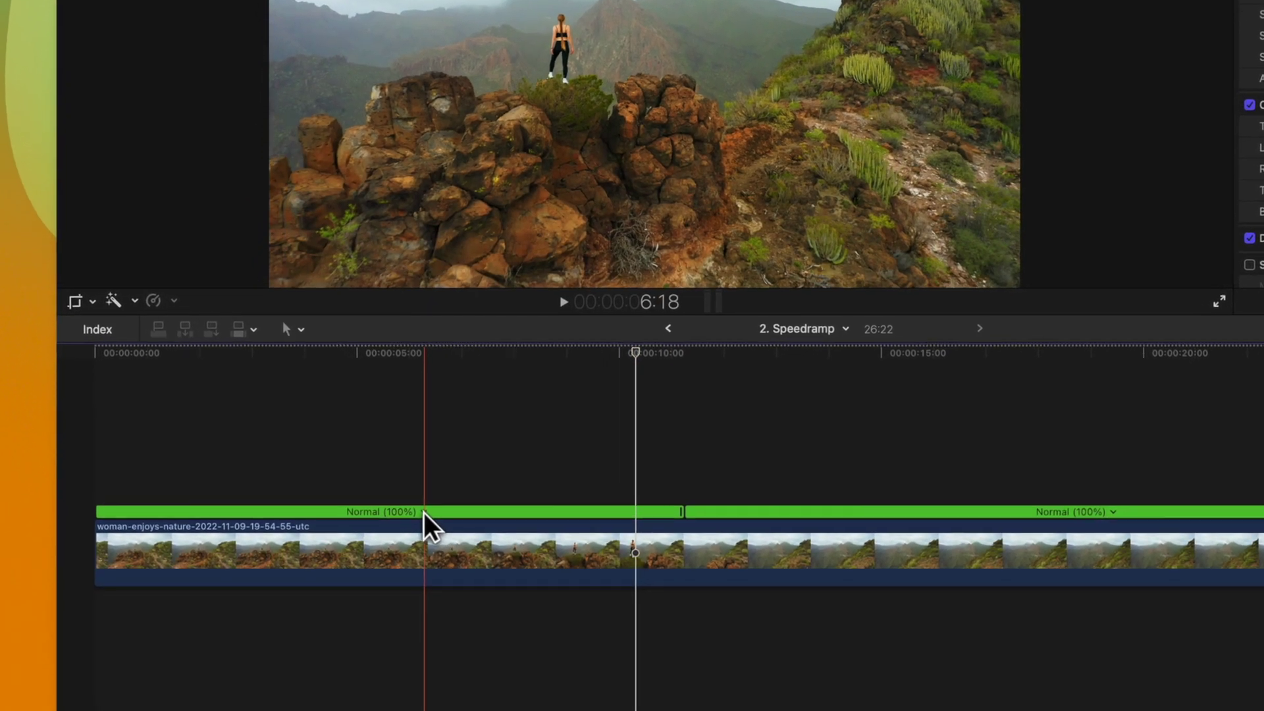
{"action": "left_click", "coordinate": [424, 512]}
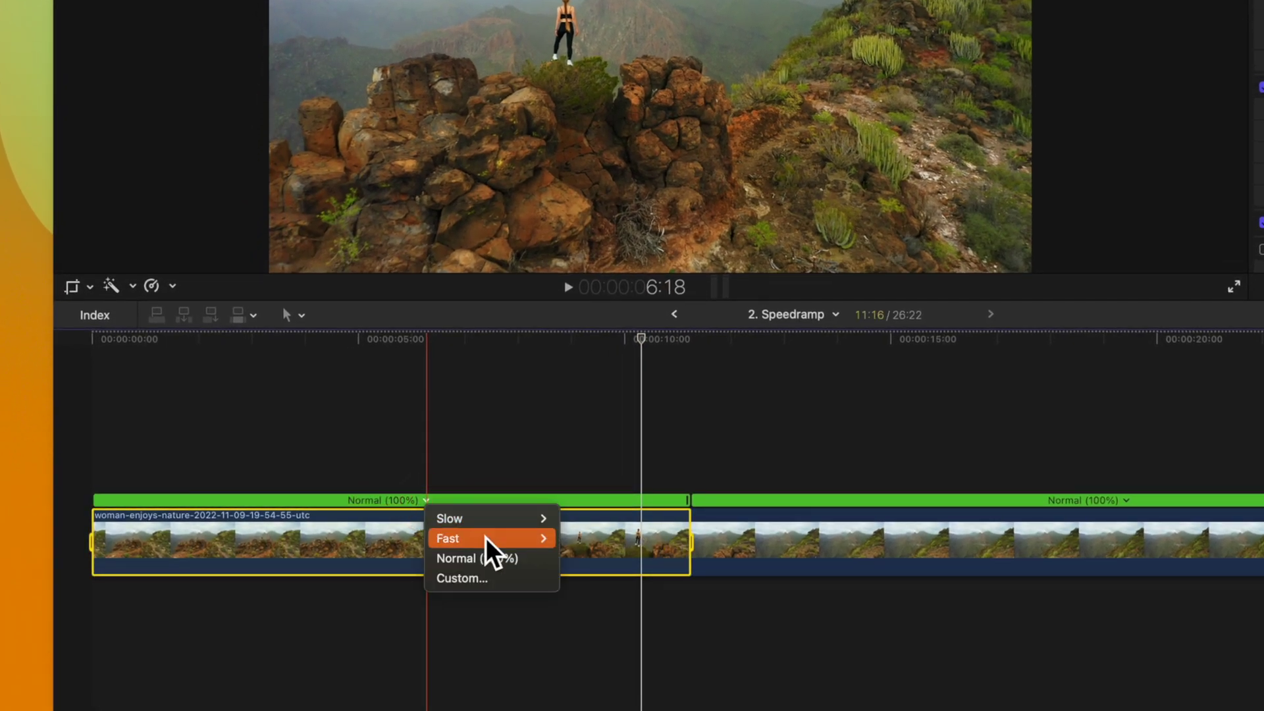
{"action": "left_click", "coordinate": [588, 576]}
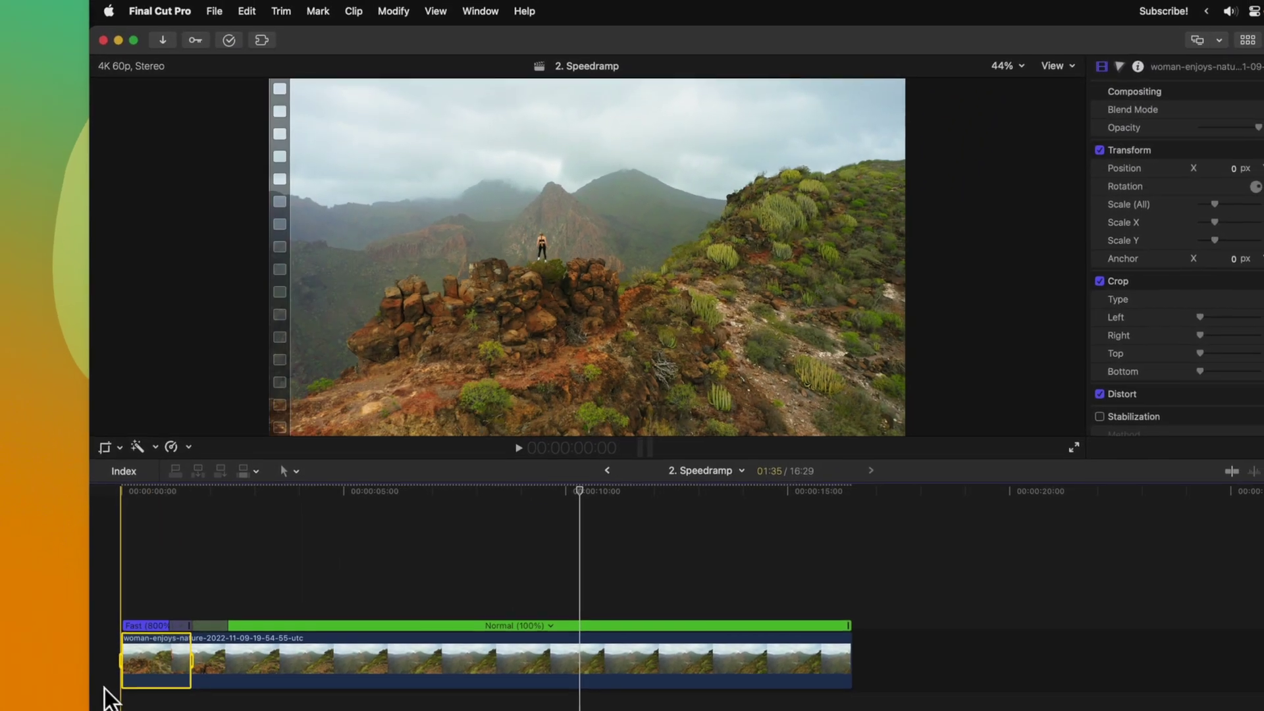
{"action": "key", "text": "space"}
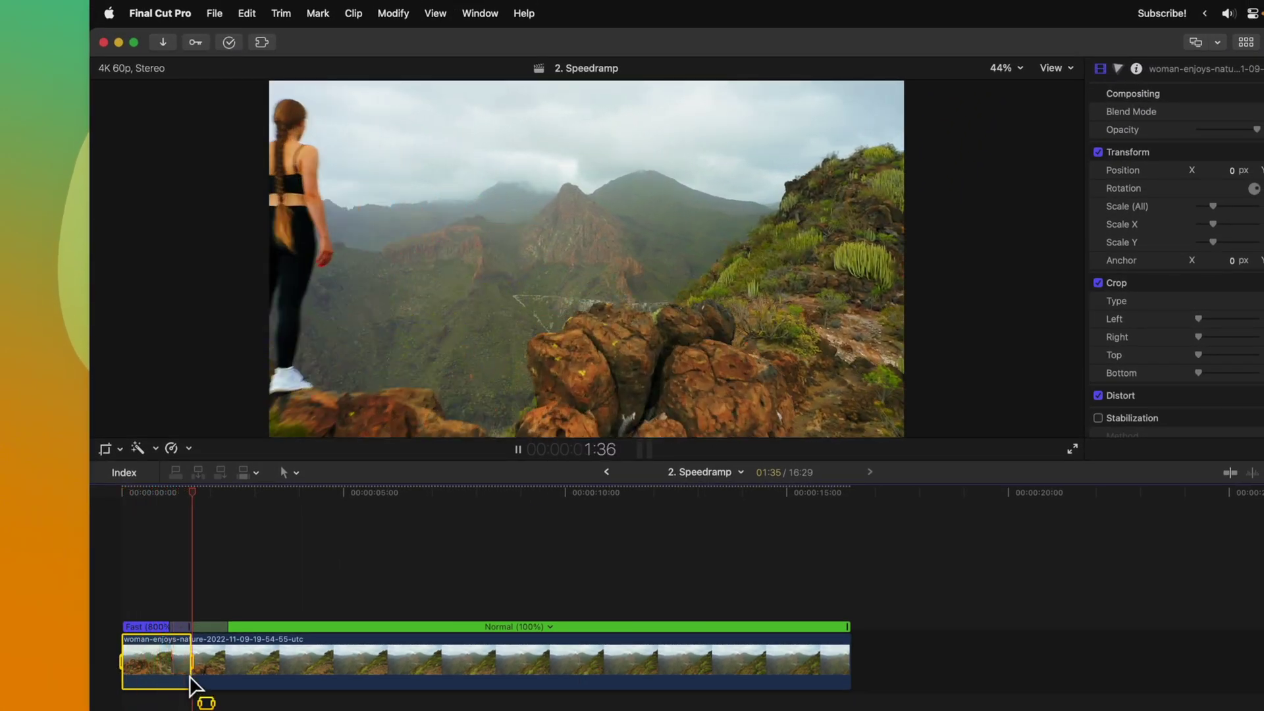
Step: Replay the fast section, then try resetting the hiking clip's speed and undo it
{"action": "left_click", "coordinate": [135, 634]}
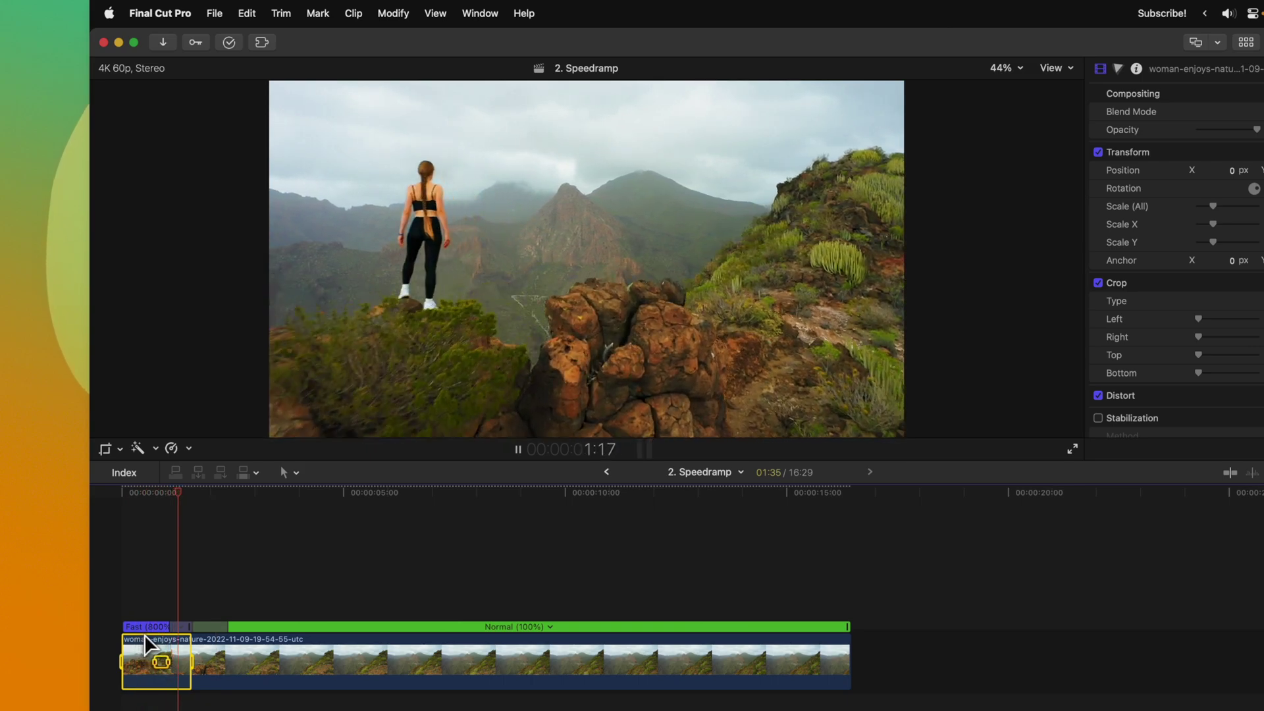
{"action": "key", "text": "space"}
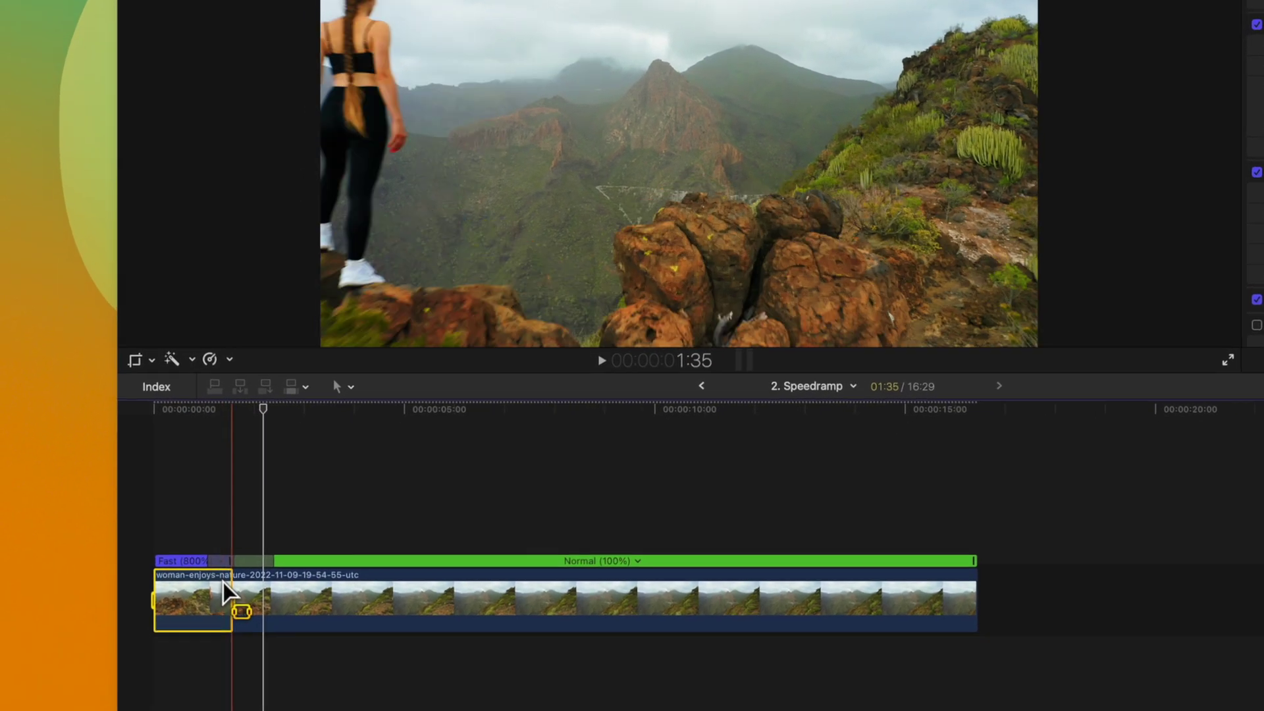
{"action": "left_click", "coordinate": [223, 582]}
{"action": "key", "text": "alt+super+r"}
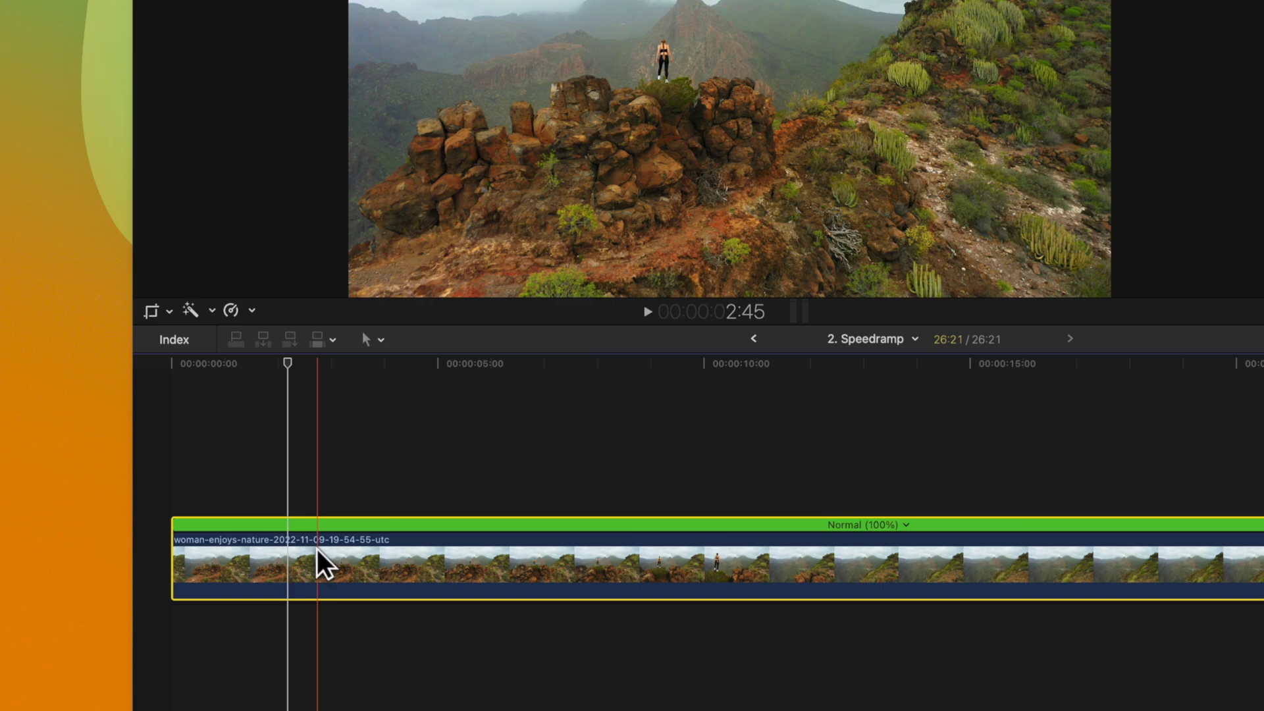
{"action": "key", "text": "super+z"}
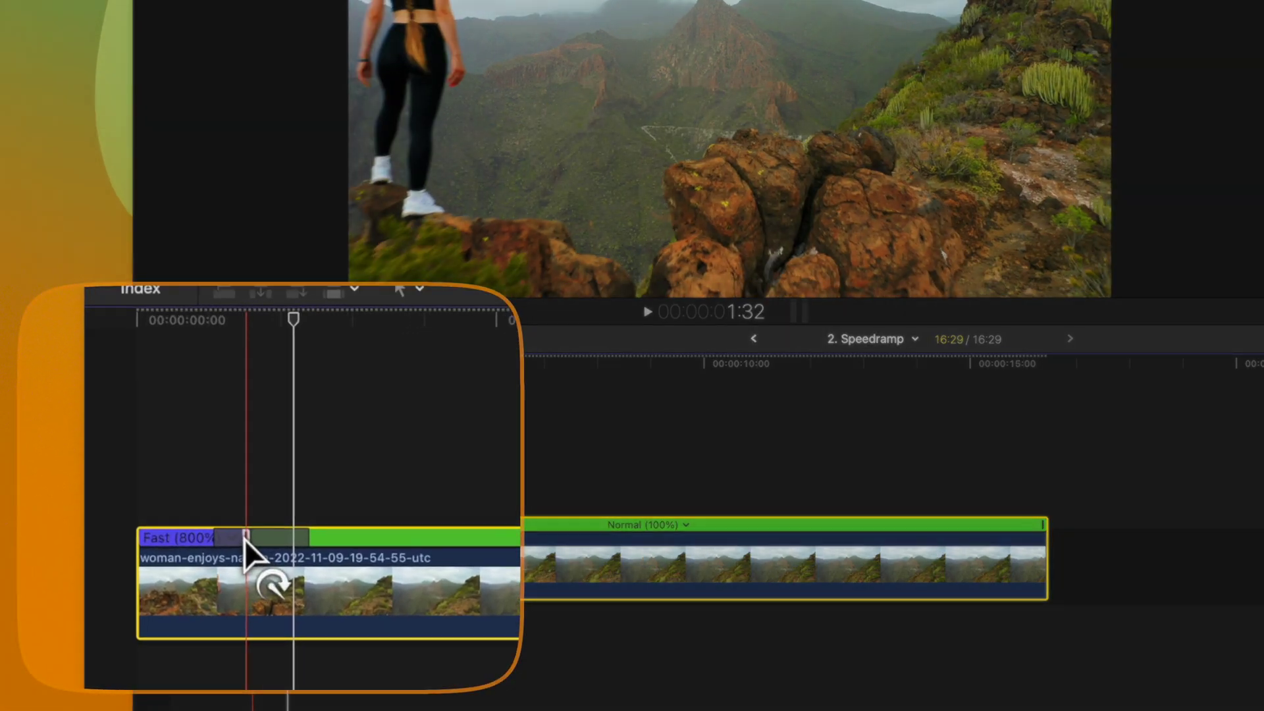
Step: Adjust the speed transition's source frame and shrink the fast section back to the clip start
{"action": "left_click", "coordinate": [242, 550]}
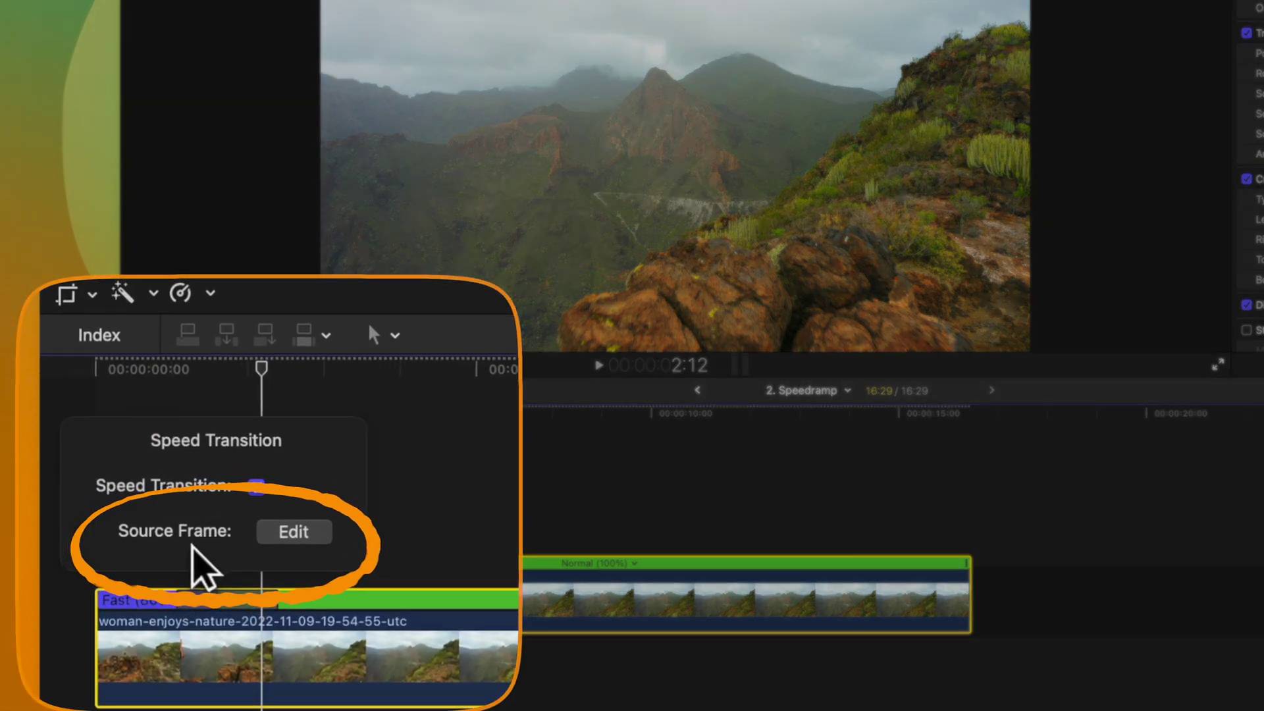
{"action": "left_click", "coordinate": [293, 532]}
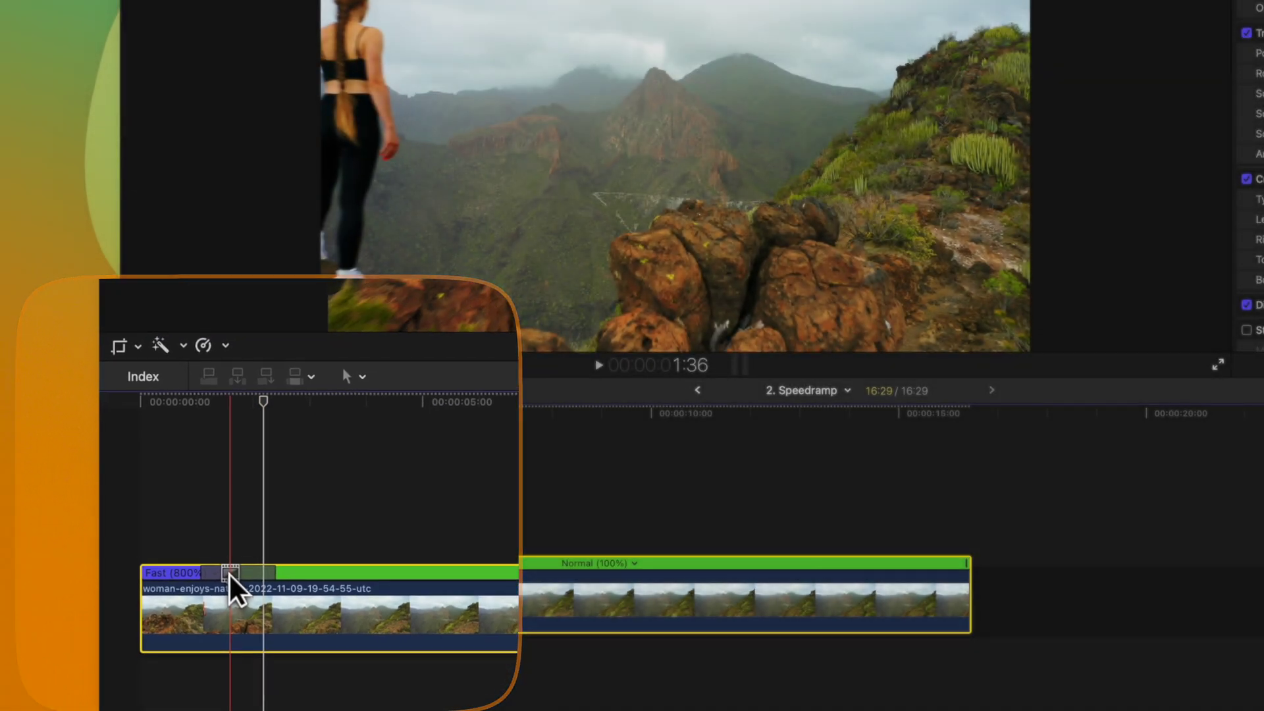
{"action": "left_click_drag", "start_coordinate": [231, 563], "coordinate": [216, 567]}
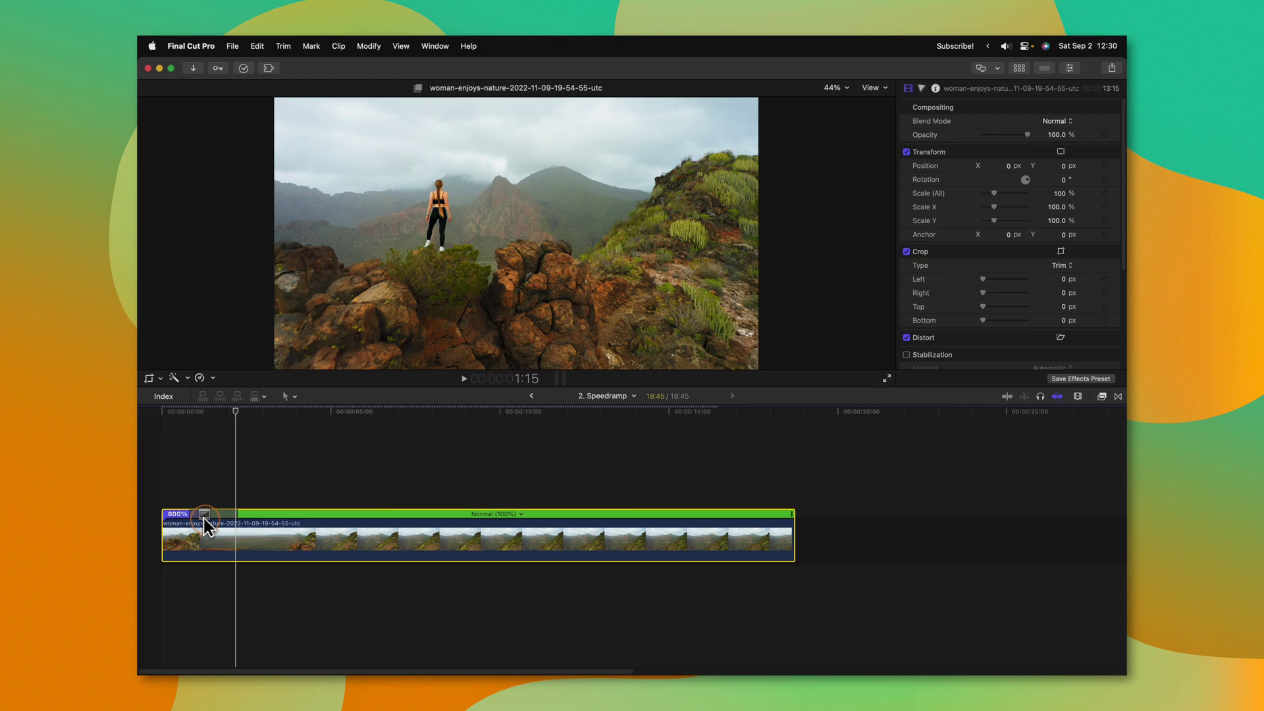
{"action": "left_click_drag", "start_coordinate": [204, 519], "coordinate": [271, 518]}
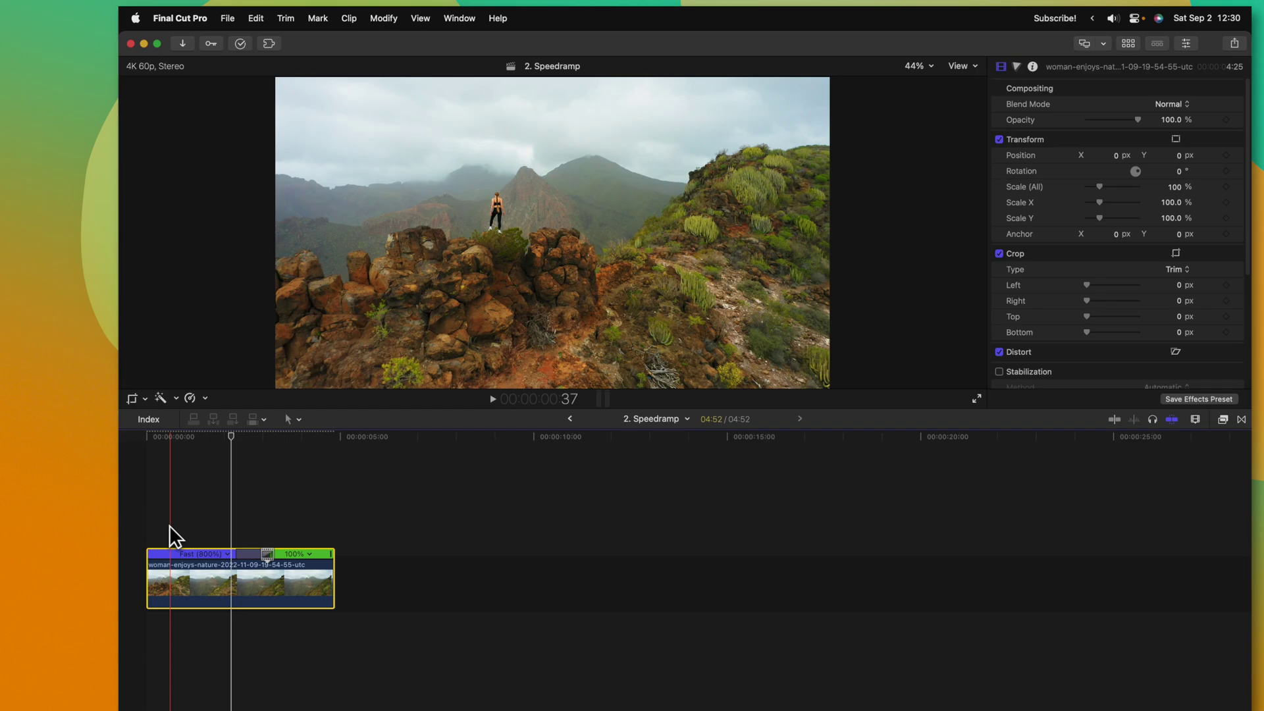
{"action": "key", "text": "space"}
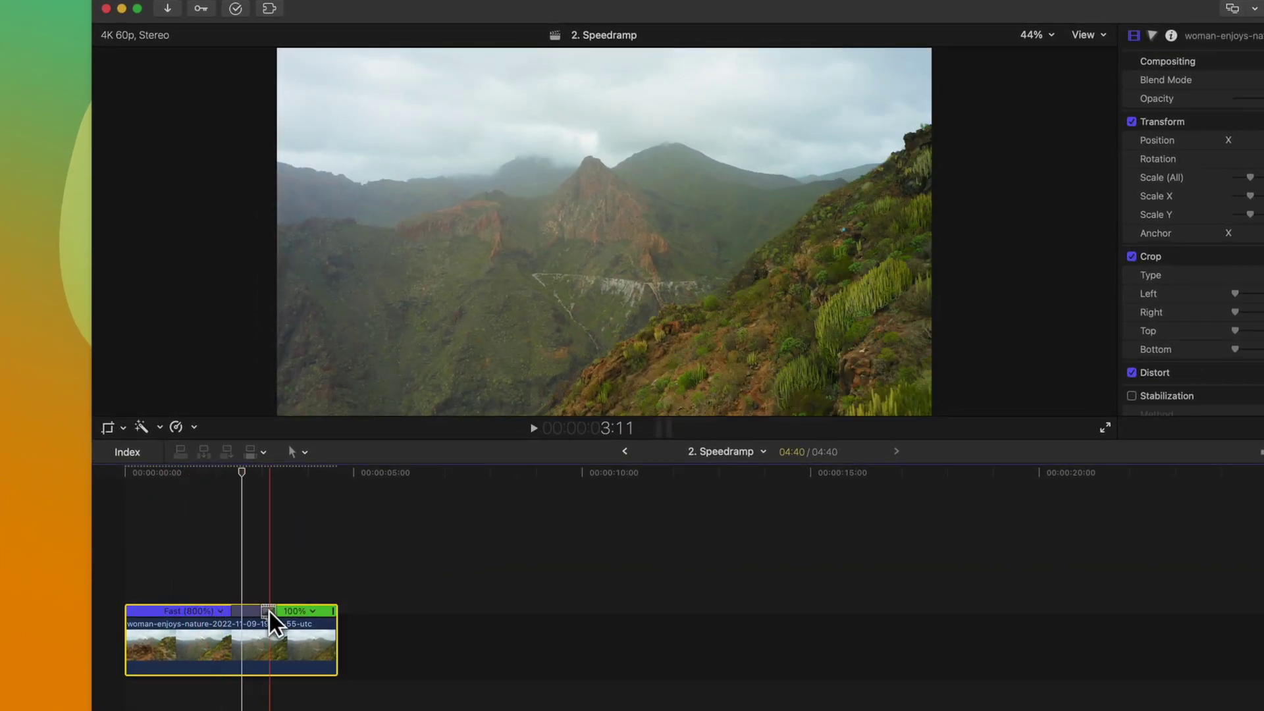
{"action": "left_click_drag", "start_coordinate": [269, 610], "coordinate": [114, 590]}
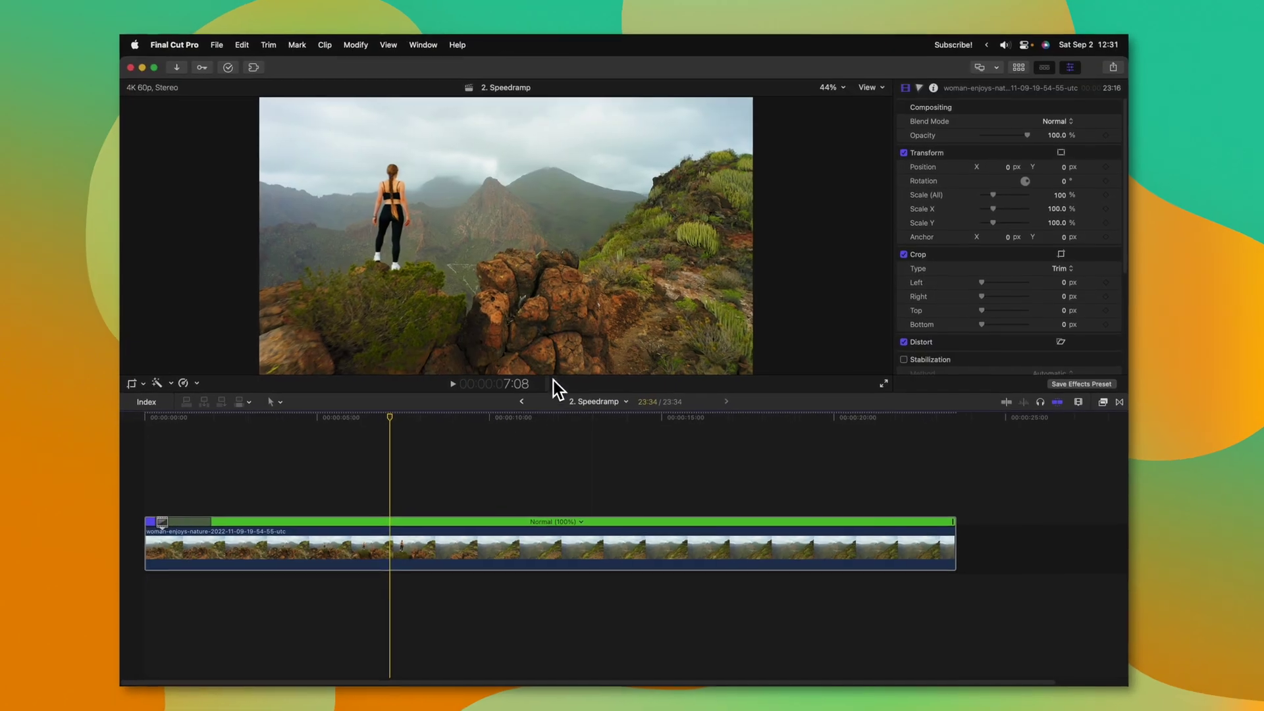
Step: Scroll the inspector down and back up to review its parameters
{"action": "scroll", "coordinate": [1007, 264], "scroll_direction": "down", "scroll_amount": 2}
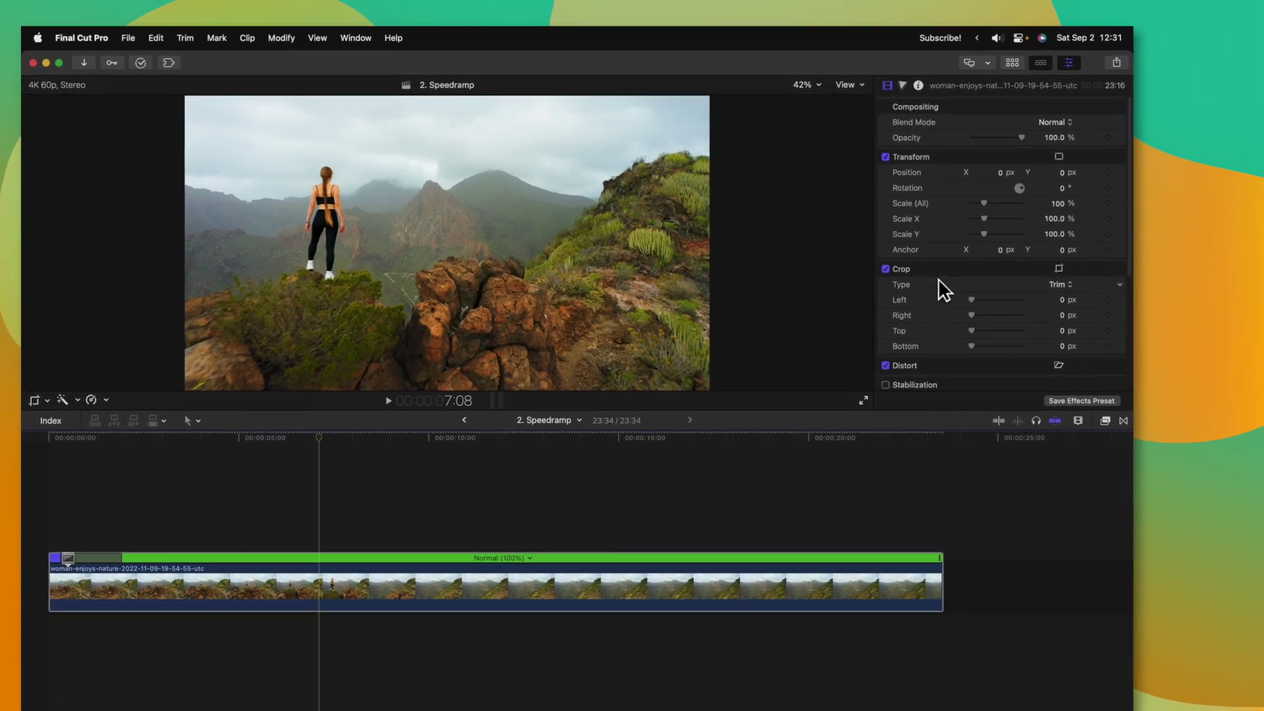
{"action": "scroll", "coordinate": [957, 267], "scroll_direction": "down", "scroll_amount": 5}
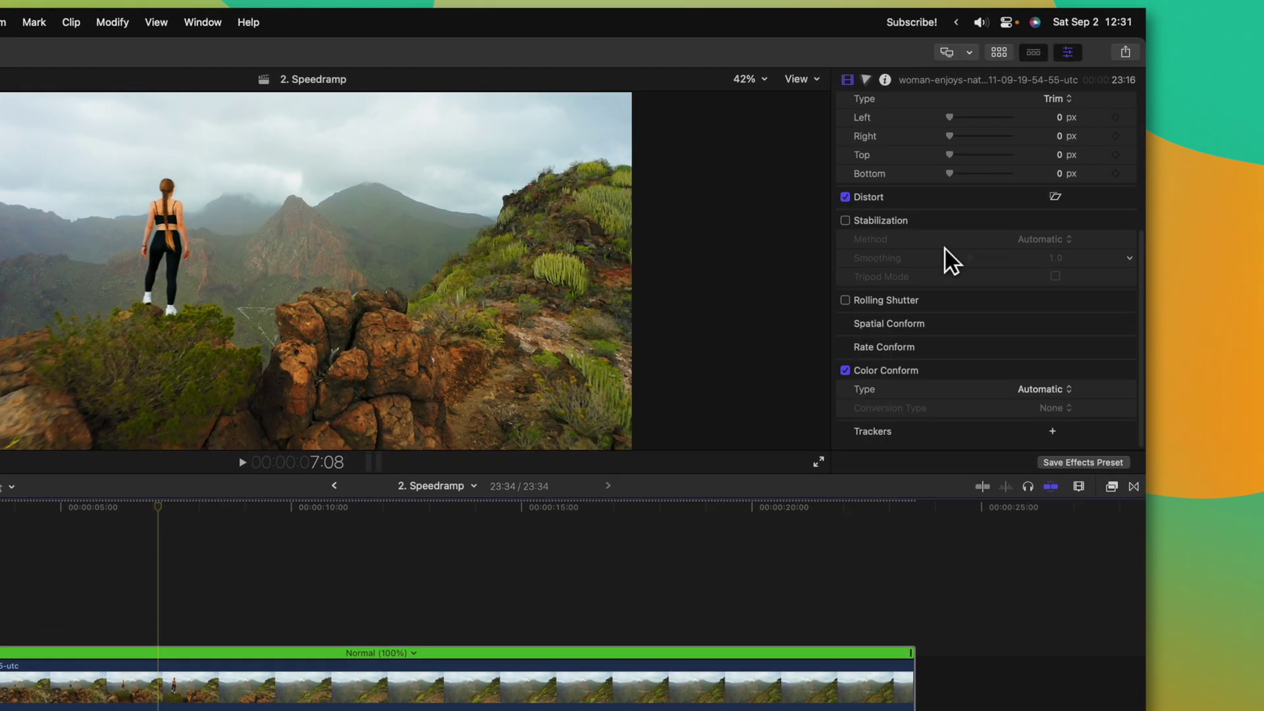
{"action": "scroll", "coordinate": [934, 258], "scroll_direction": "up", "scroll_amount": 5}
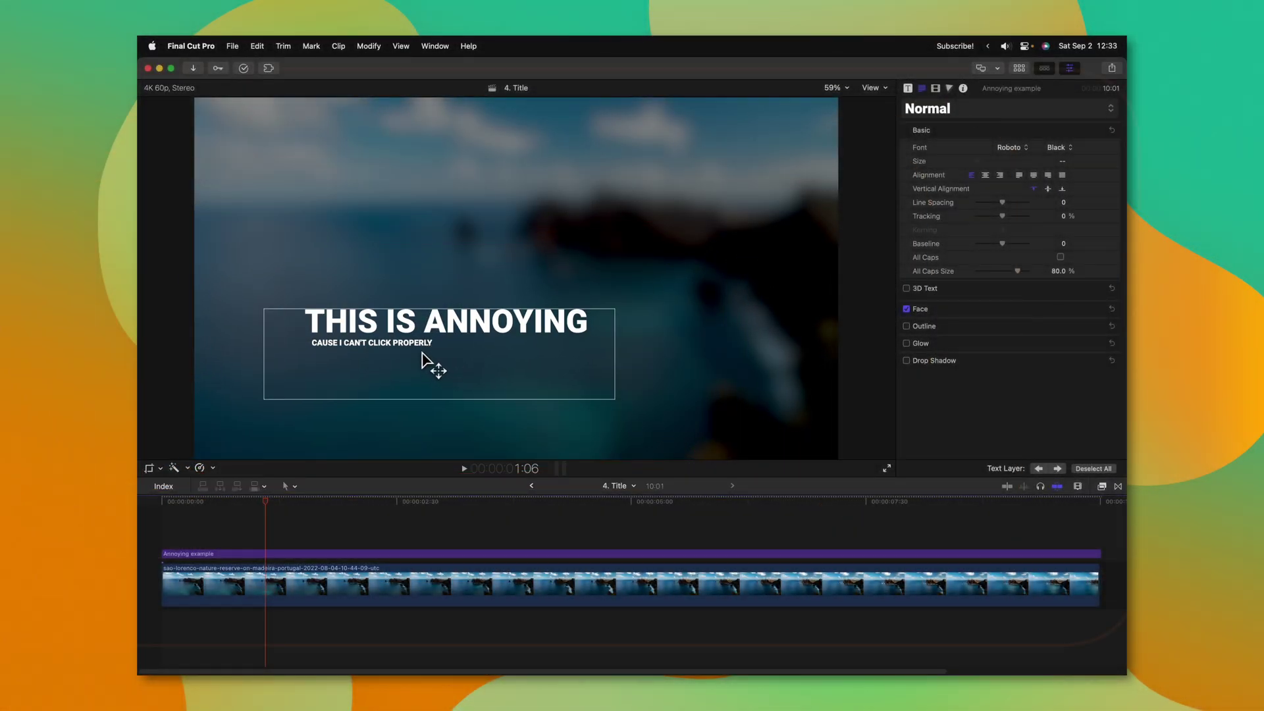
Step: Show the title's published parameters, selecting then deselecting the word PROPERLY in the title
{"action": "double_click", "coordinate": [424, 343]}
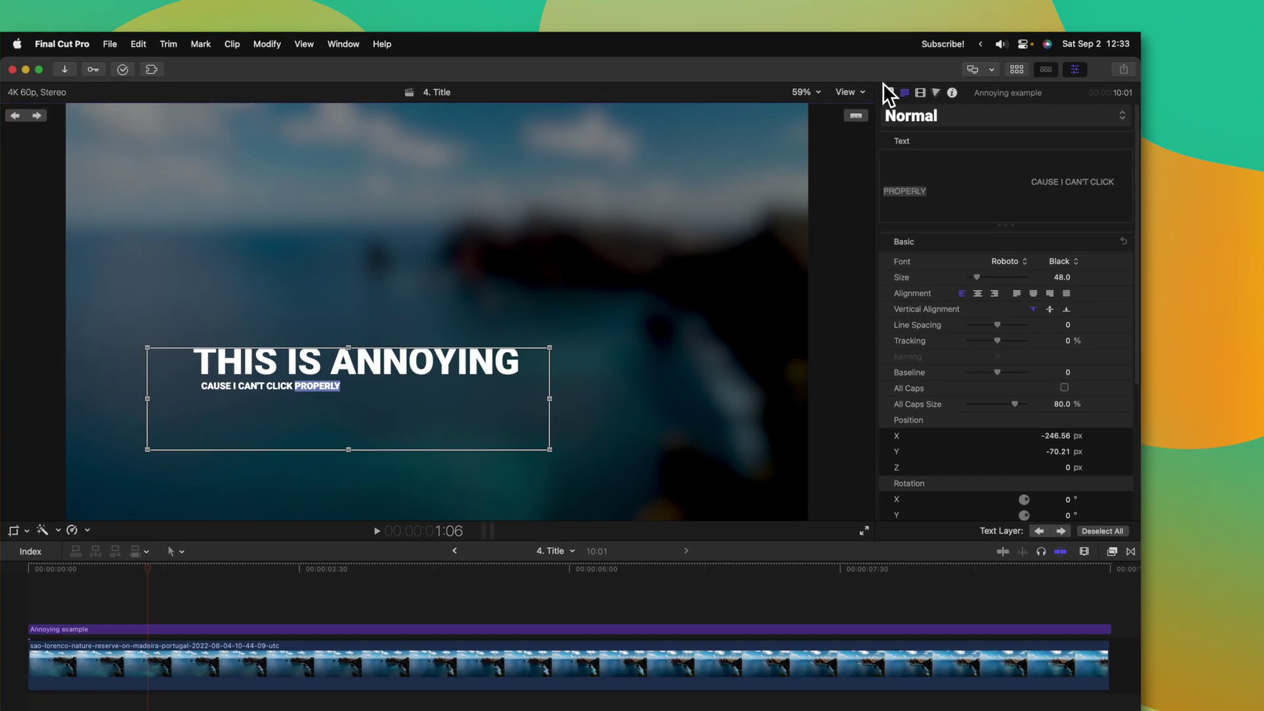
{"action": "left_click", "coordinate": [902, 90]}
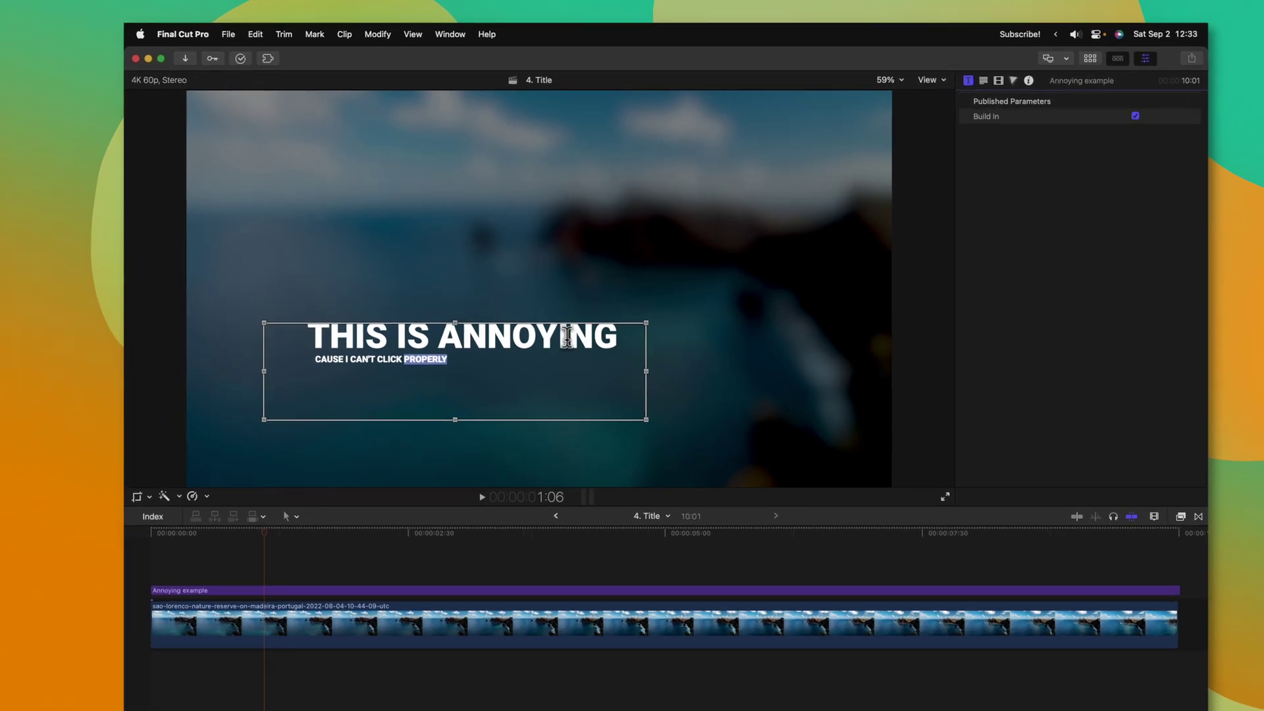
{"action": "left_click", "coordinate": [481, 344]}
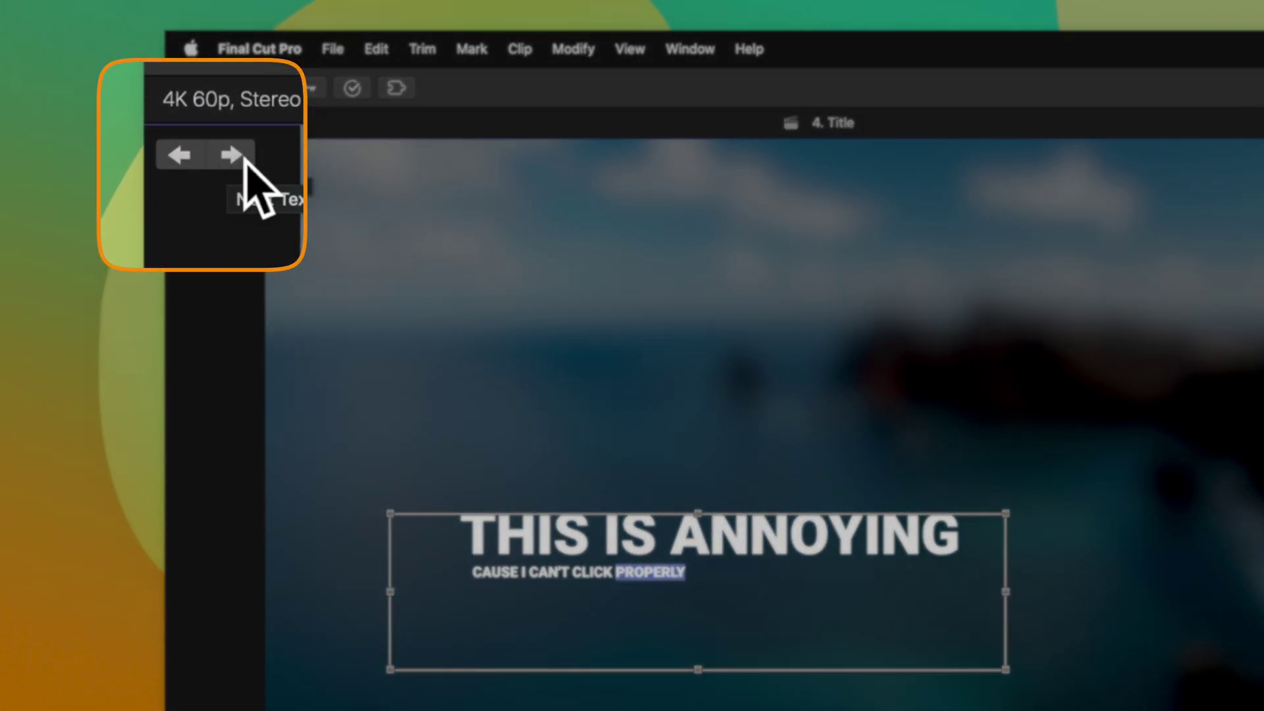
Step: Step to the subtitle layer and back, ending on the THIS IS ANNOYING text layer
{"action": "left_click", "coordinate": [469, 530]}
{"action": "triple_click", "coordinate": [468, 532]}
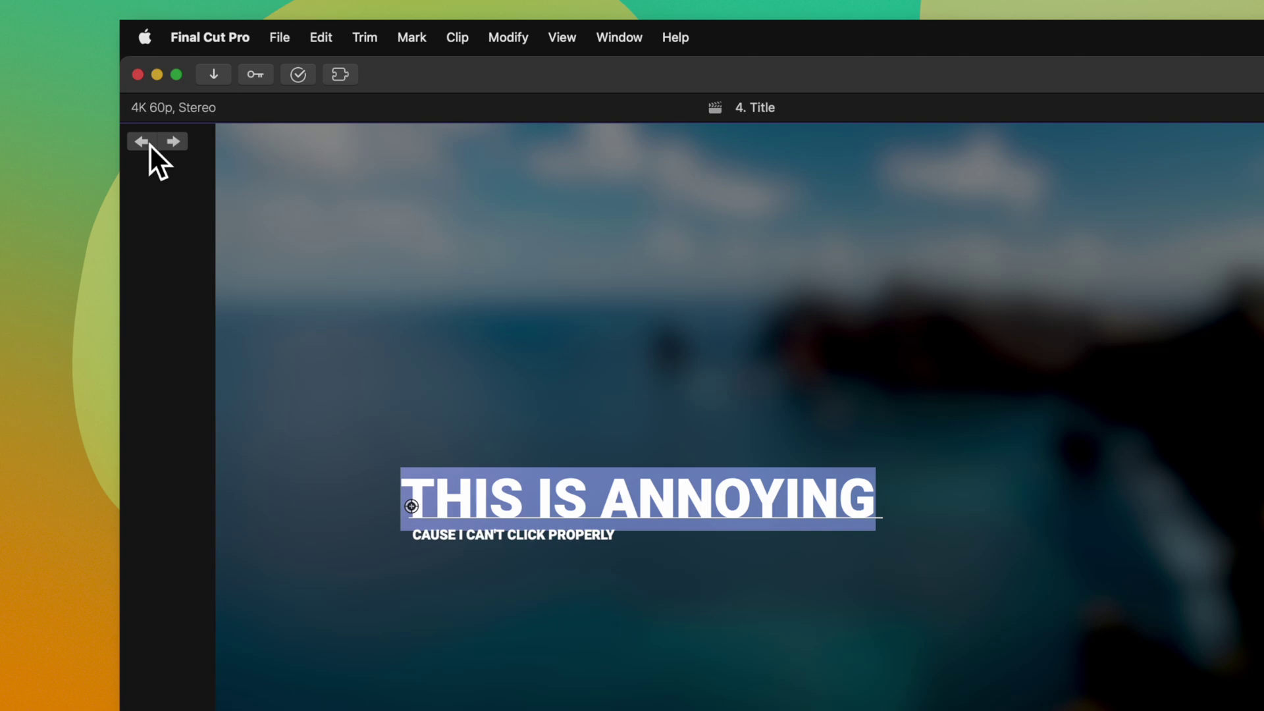
{"action": "left_click", "coordinate": [173, 141]}
{"action": "left_click", "coordinate": [173, 142]}
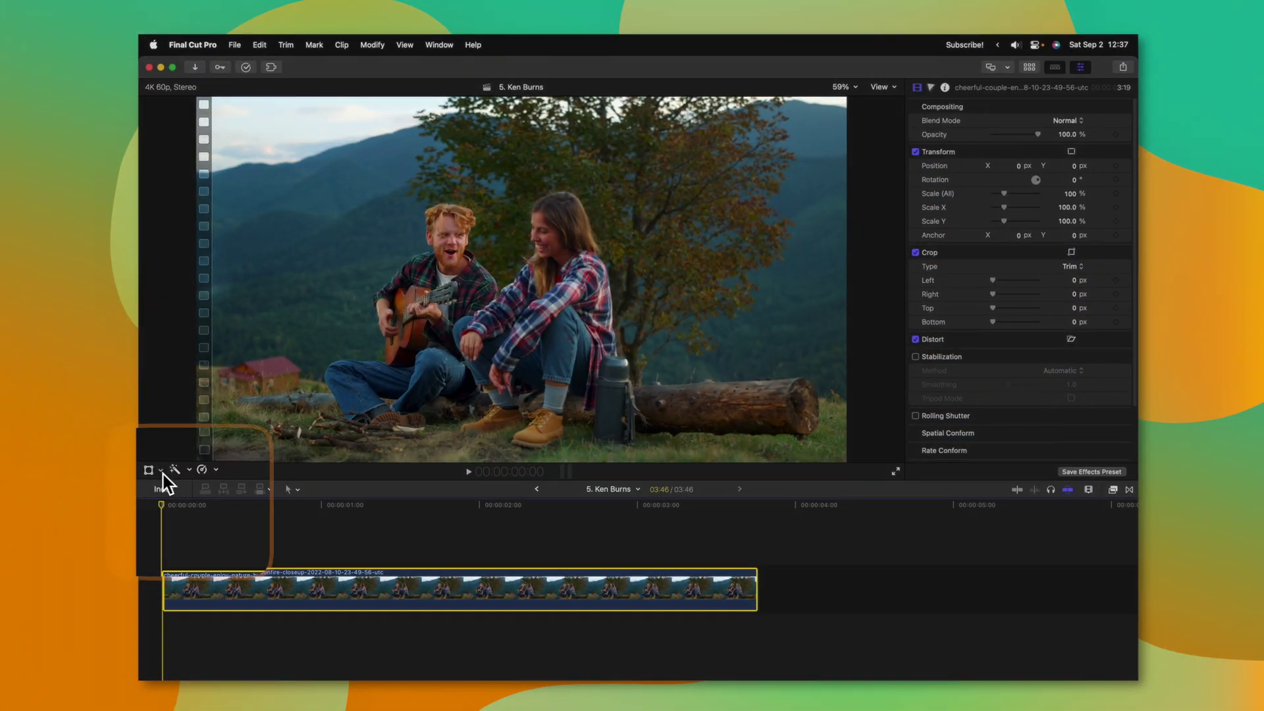
Step: Switch the viewer's transform mode to Crop and apply a Ken Burns move to the couple clip
{"action": "left_click", "coordinate": [161, 469]}
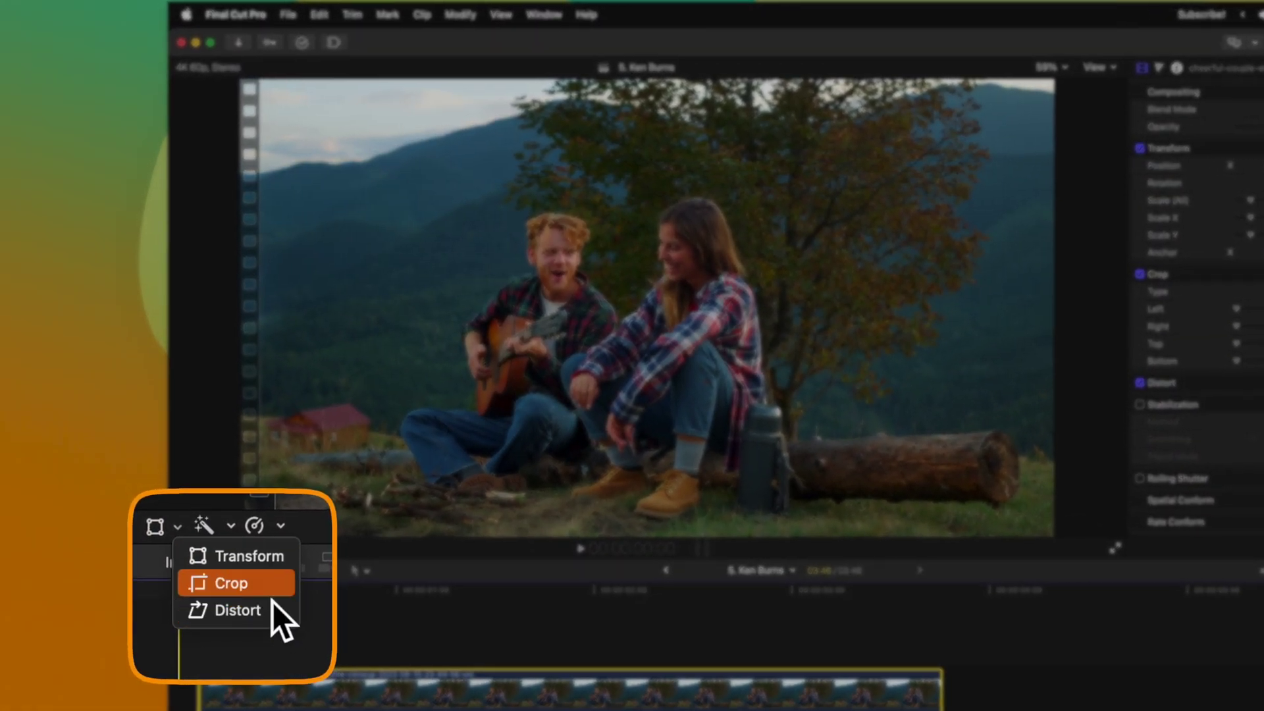
{"action": "left_click", "coordinate": [270, 592]}
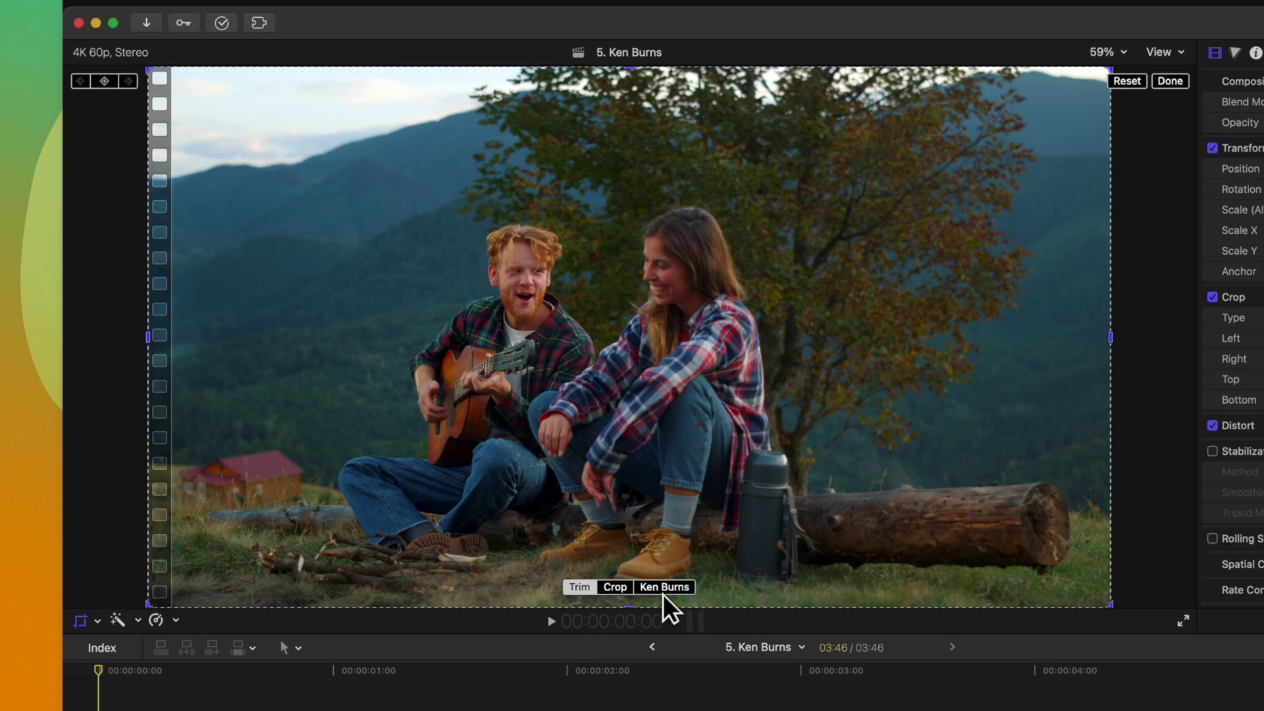
{"action": "left_click", "coordinate": [663, 595]}
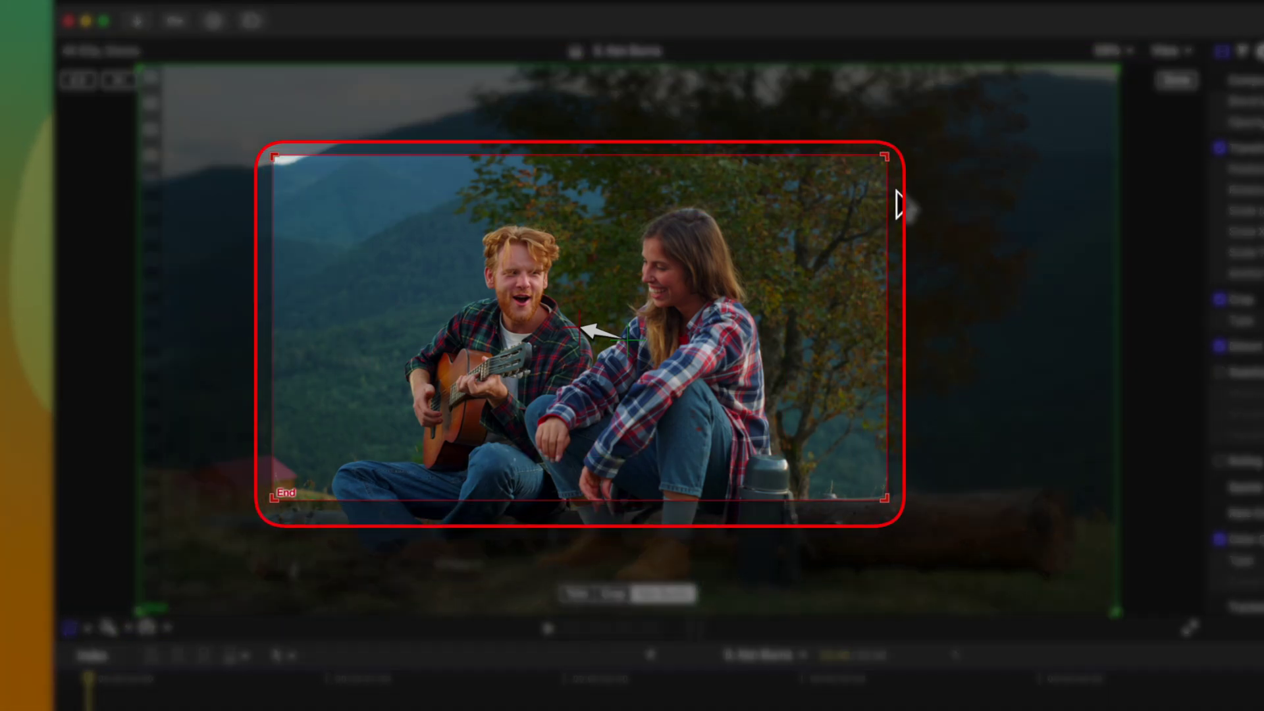
Step: Preview the Ken Burns move, change its easing to Linear, and play it back
{"action": "key", "text": "space"}
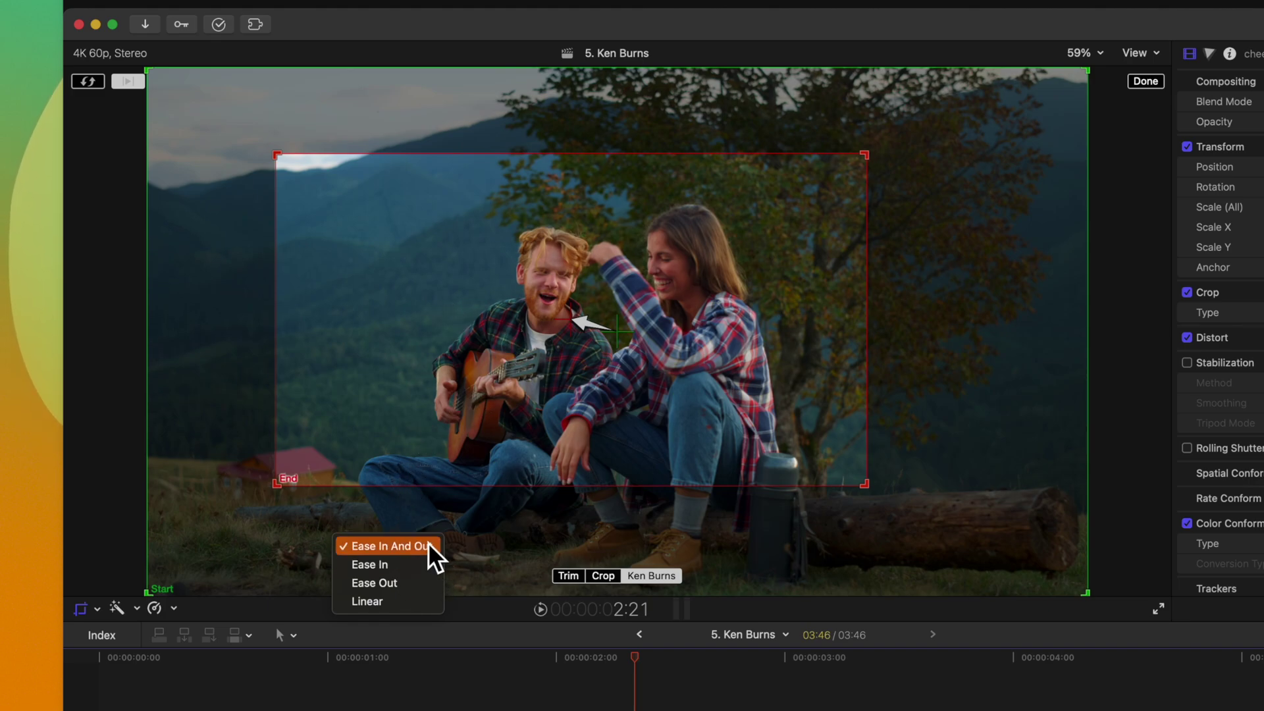
{"action": "left_click", "coordinate": [405, 595]}
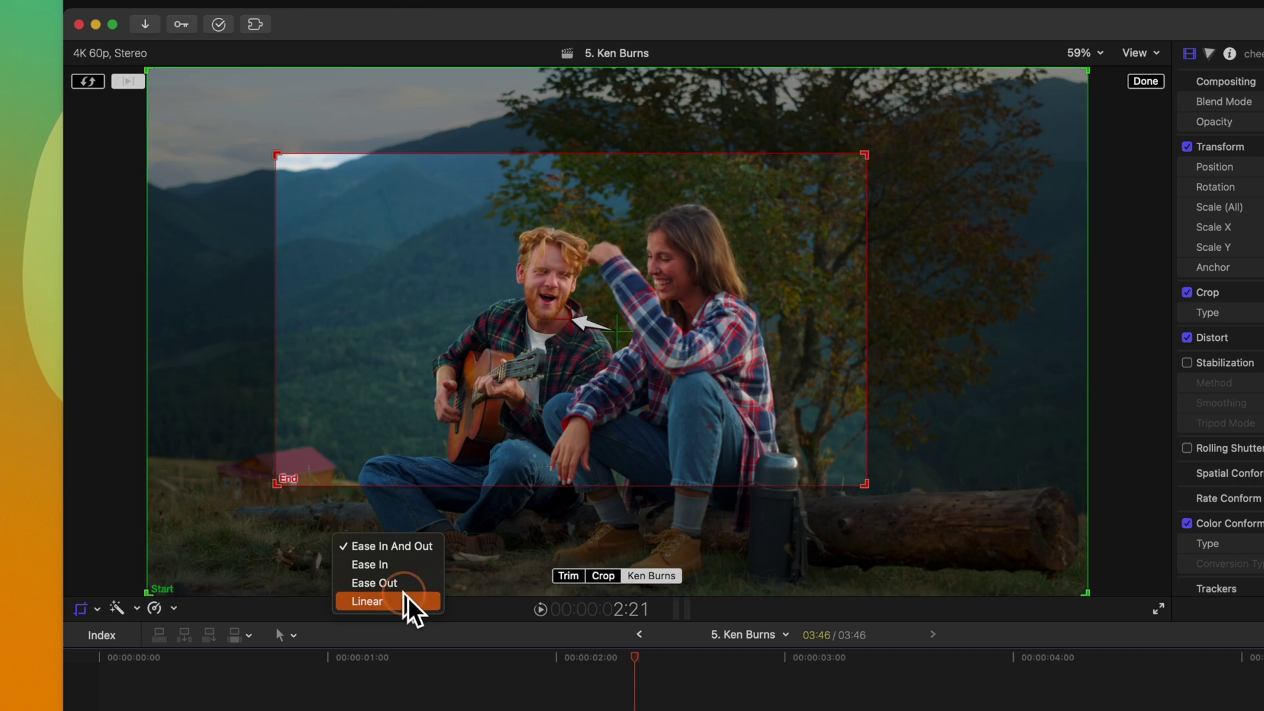
{"action": "key", "text": "space"}
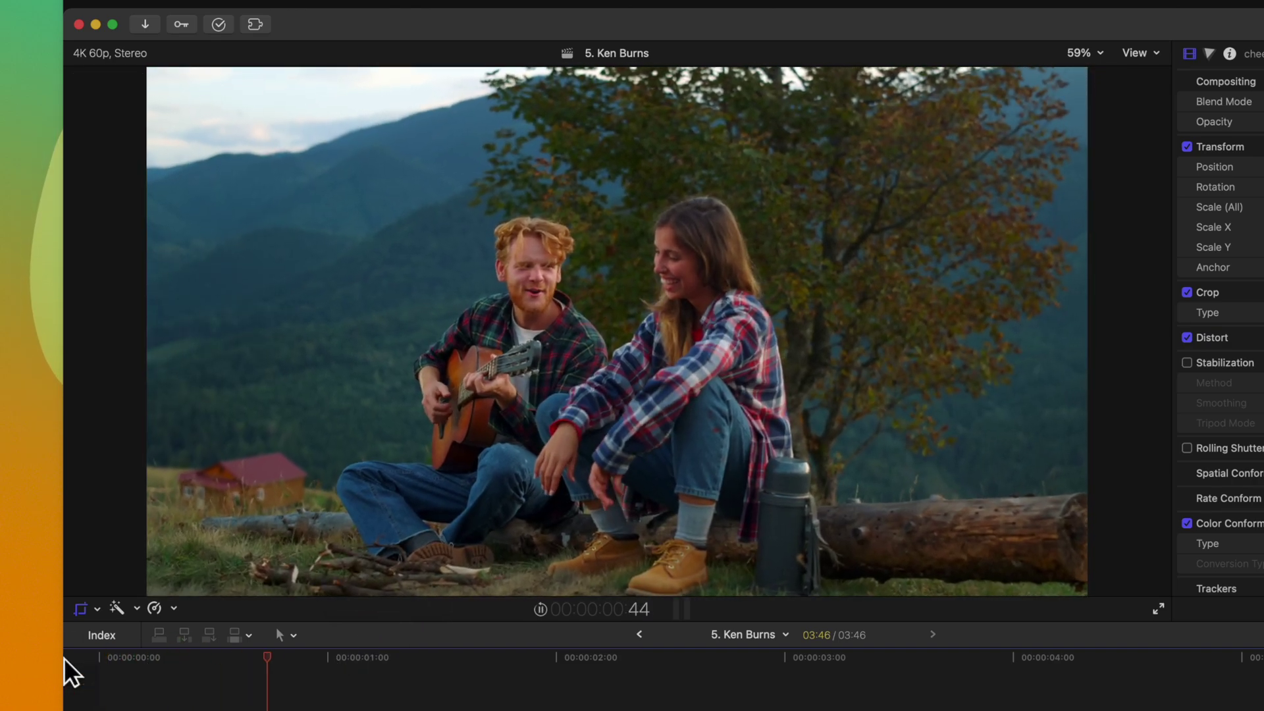